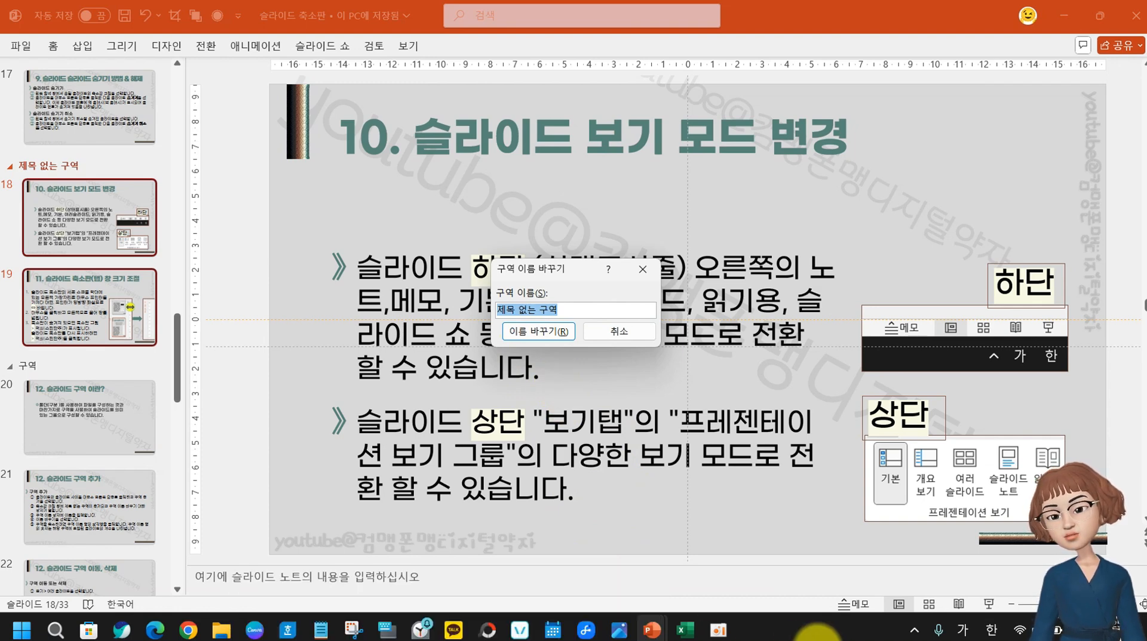
Rename the section starting at slide 18 to '보기 모드', then move to slide 19
{"action": "type", "text": "ㅂ"}
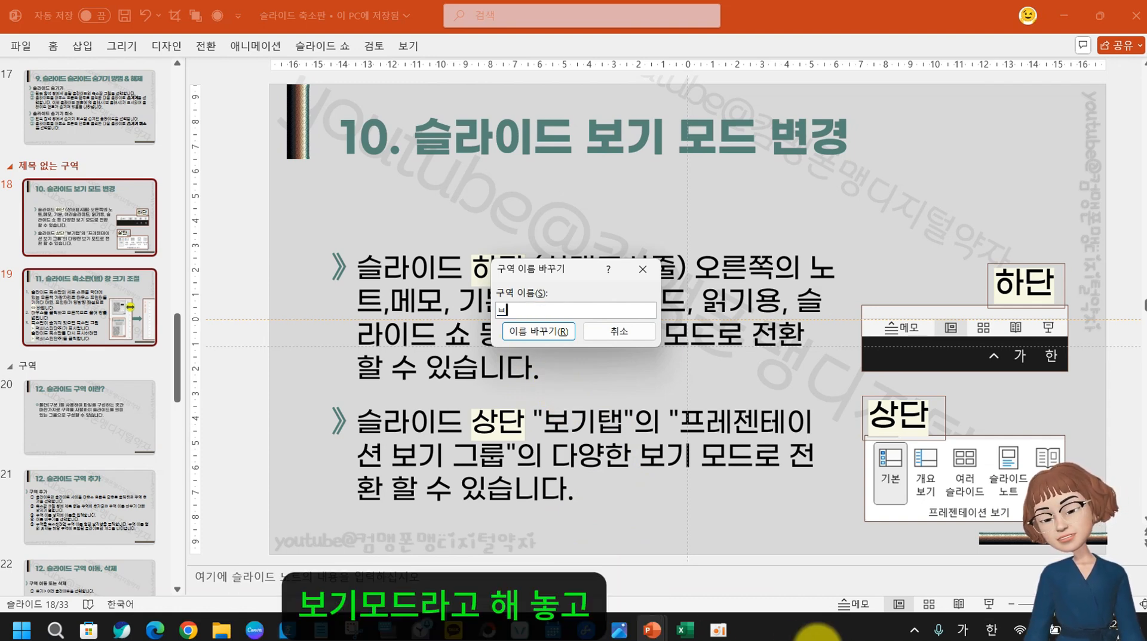
{"action": "type", "text": "ㅗ기 ㅁㅗ드"}
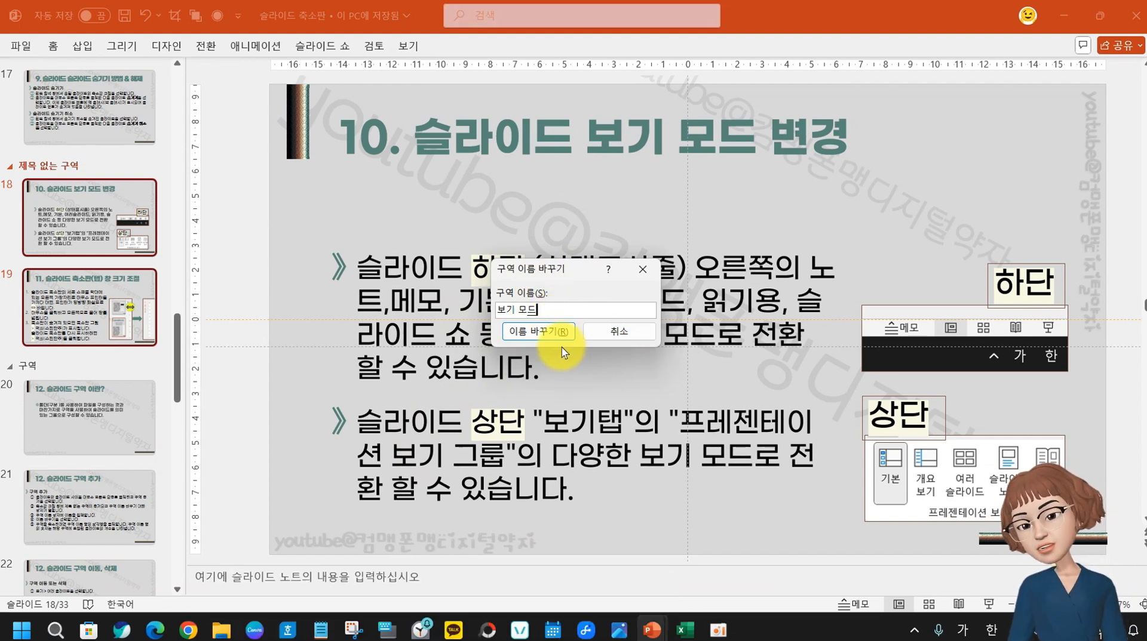
{"action": "left_click", "coordinate": [545, 338]}
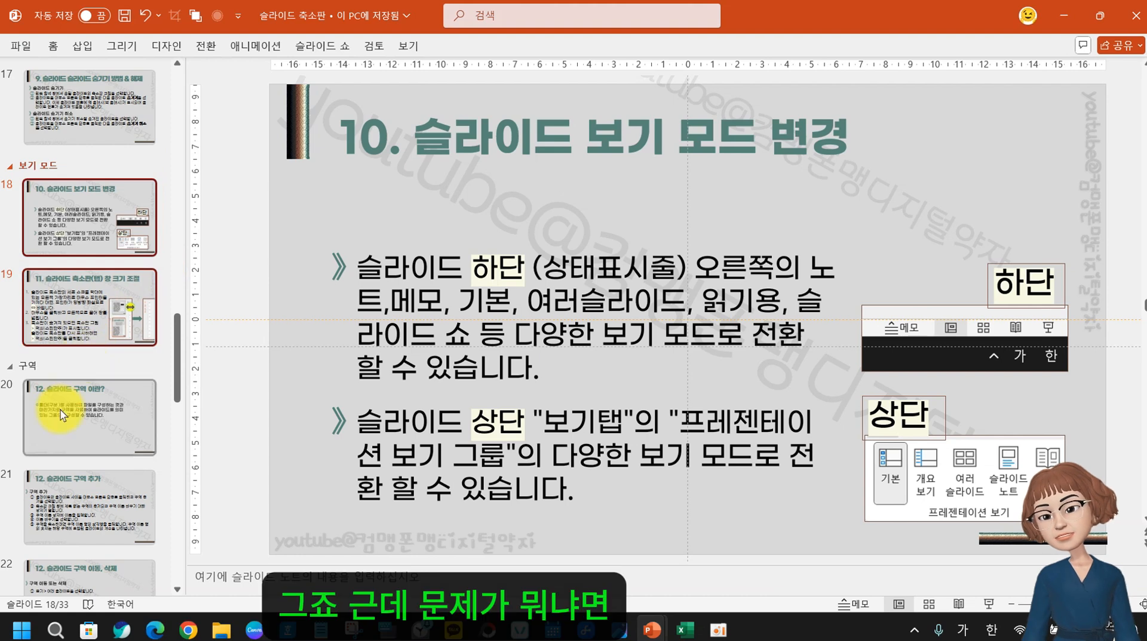
{"action": "left_click", "coordinate": [134, 216]}
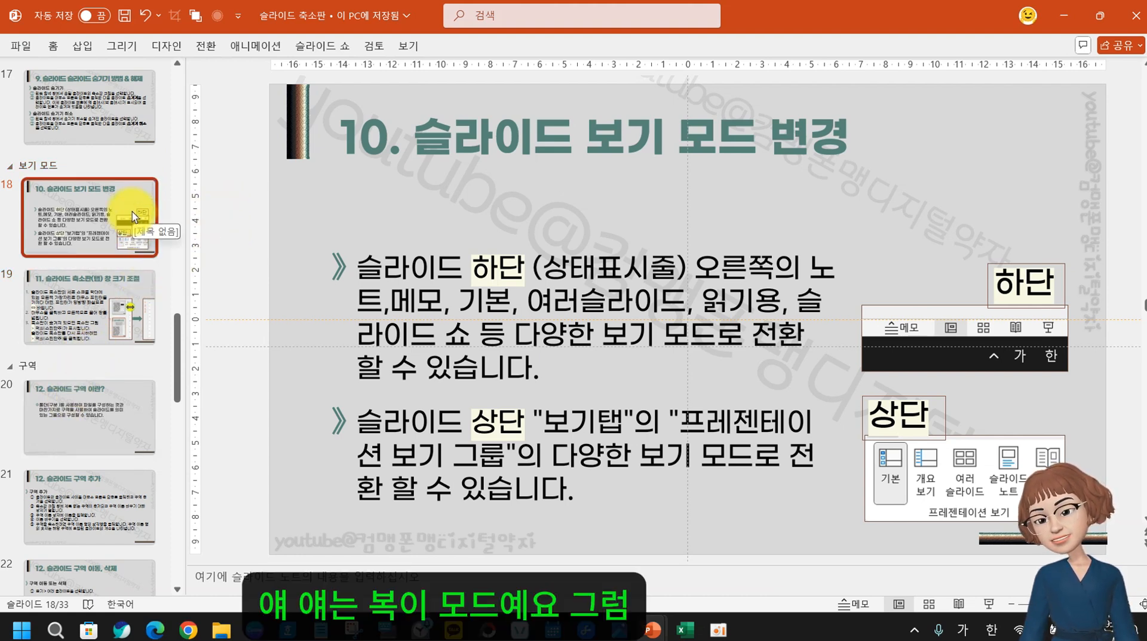
{"action": "left_click", "coordinate": [91, 303]}
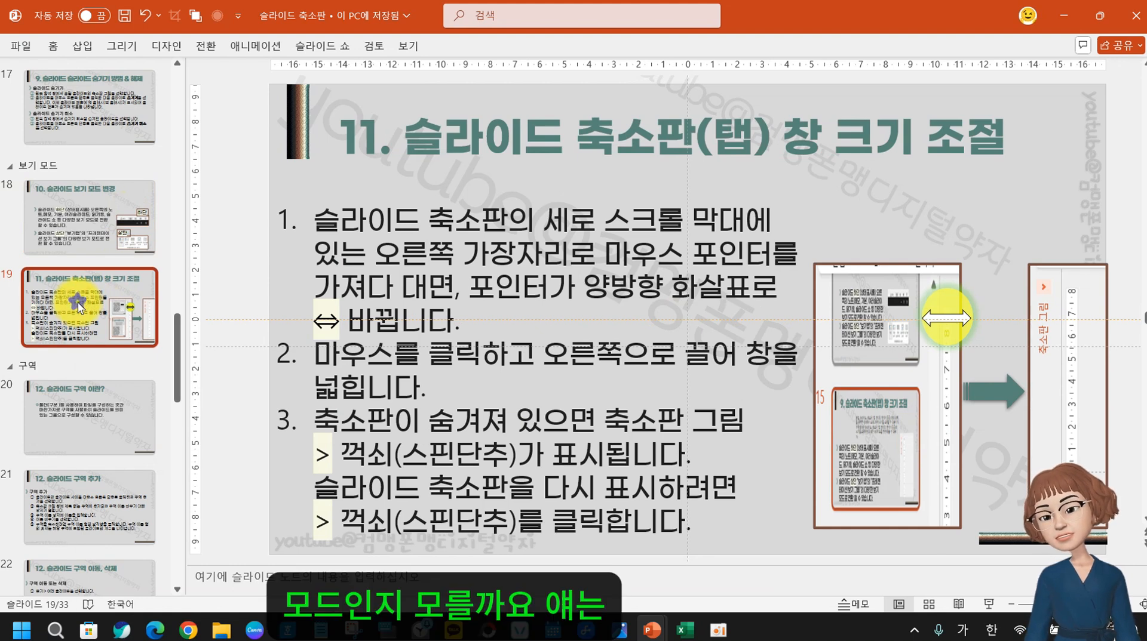
Add a new section at slide 19 and name it '축소판 크기 조정'
{"action": "right_click", "coordinate": [77, 303]}
{"action": "left_click", "coordinate": [179, 445]}
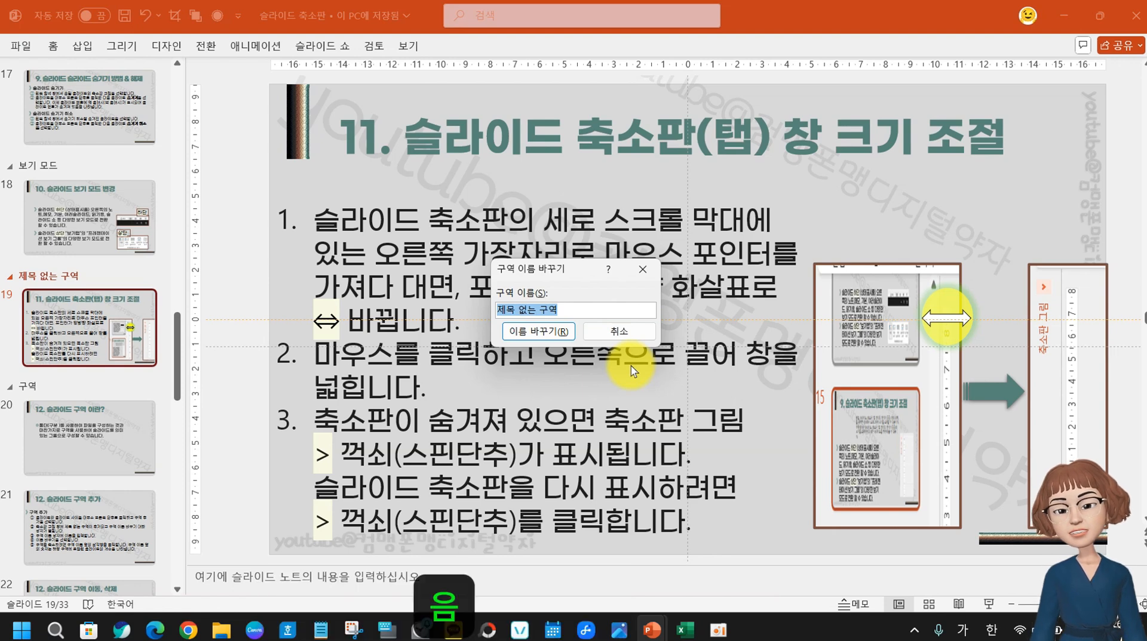
{"action": "type", "text": "축"}
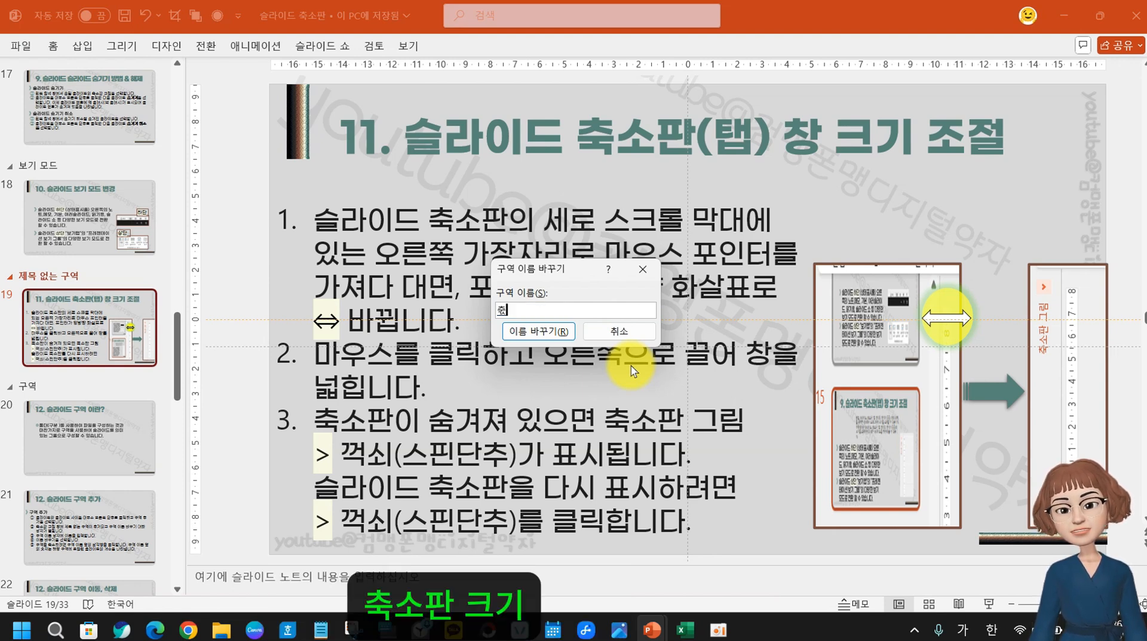
{"action": "type", "text": "소판 크기 조"}
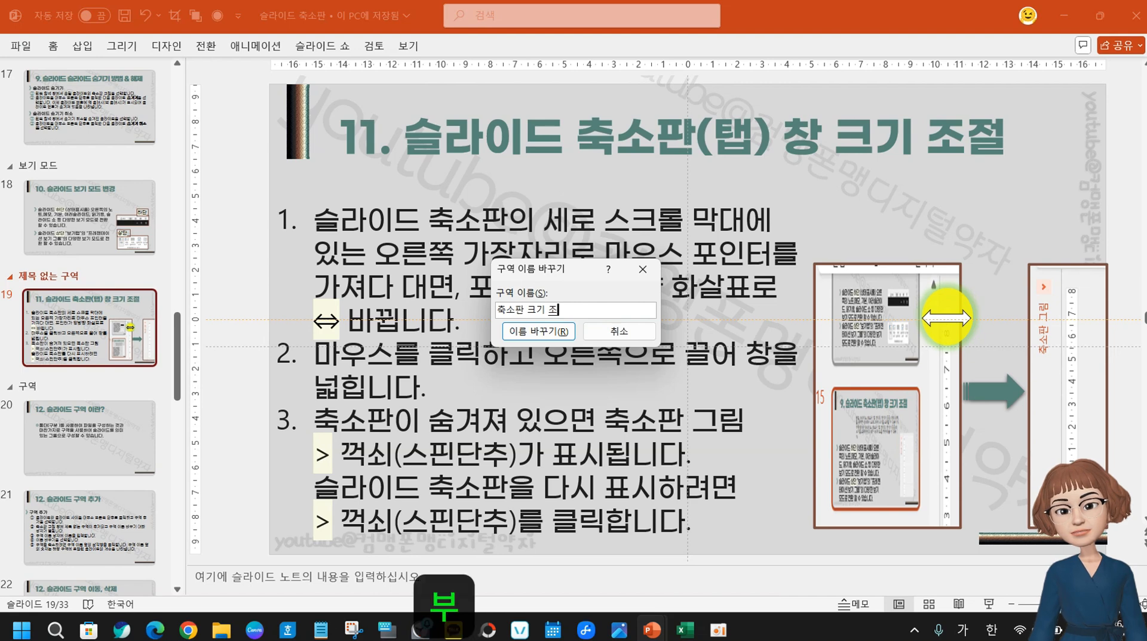
{"action": "type", "text": "저"}
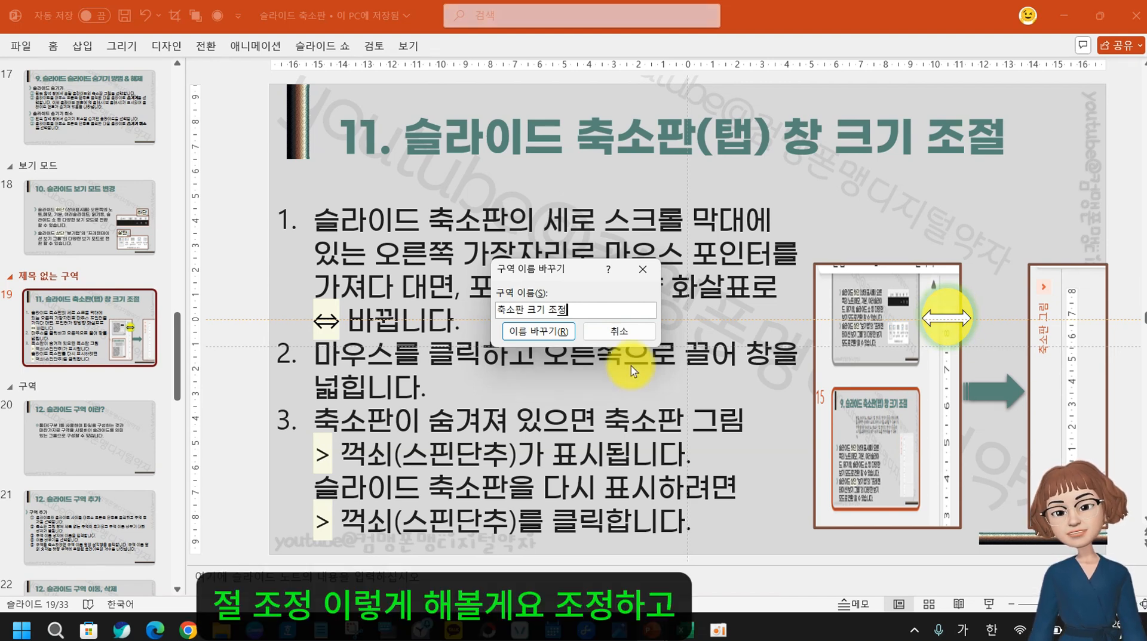
{"action": "left_click", "coordinate": [514, 330]}
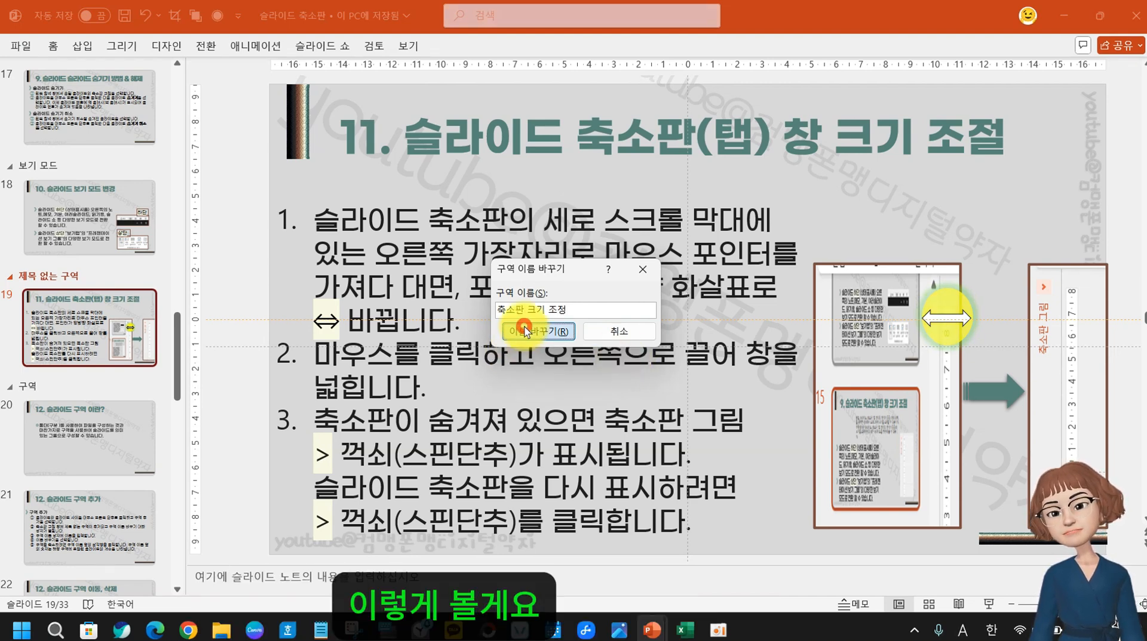
Scroll back up the thumbnails and select slides 9 and 10
{"action": "key", "text": "Up"}
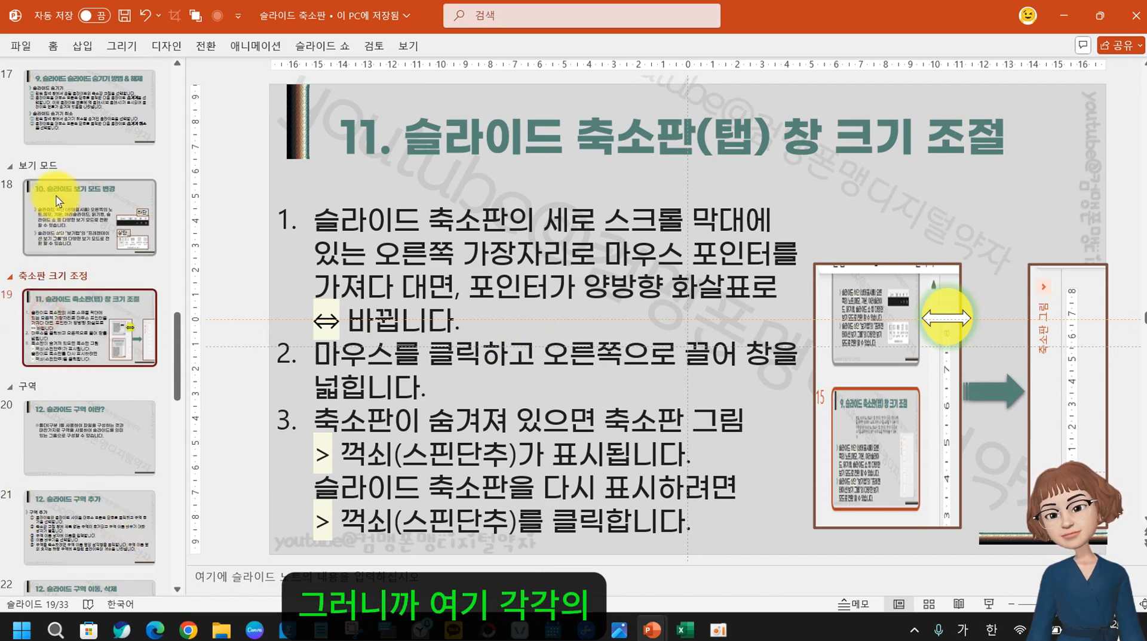
{"action": "scroll", "coordinate": [103, 459], "scroll_direction": "down", "scroll_amount": 5}
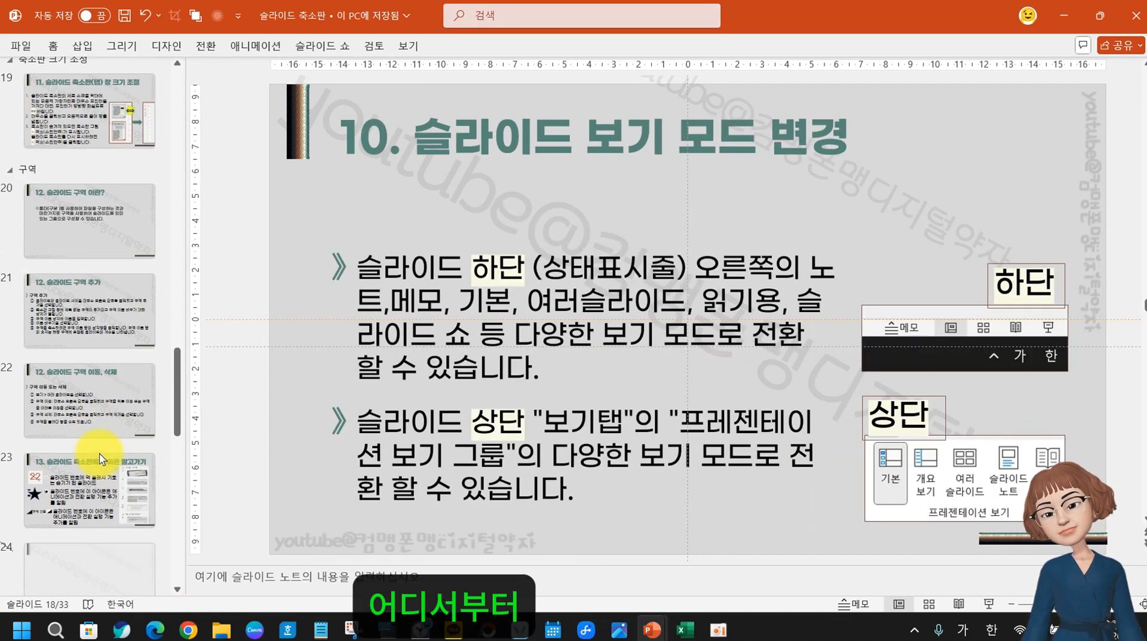
{"action": "scroll", "coordinate": [103, 459], "scroll_direction": "up", "scroll_amount": 6}
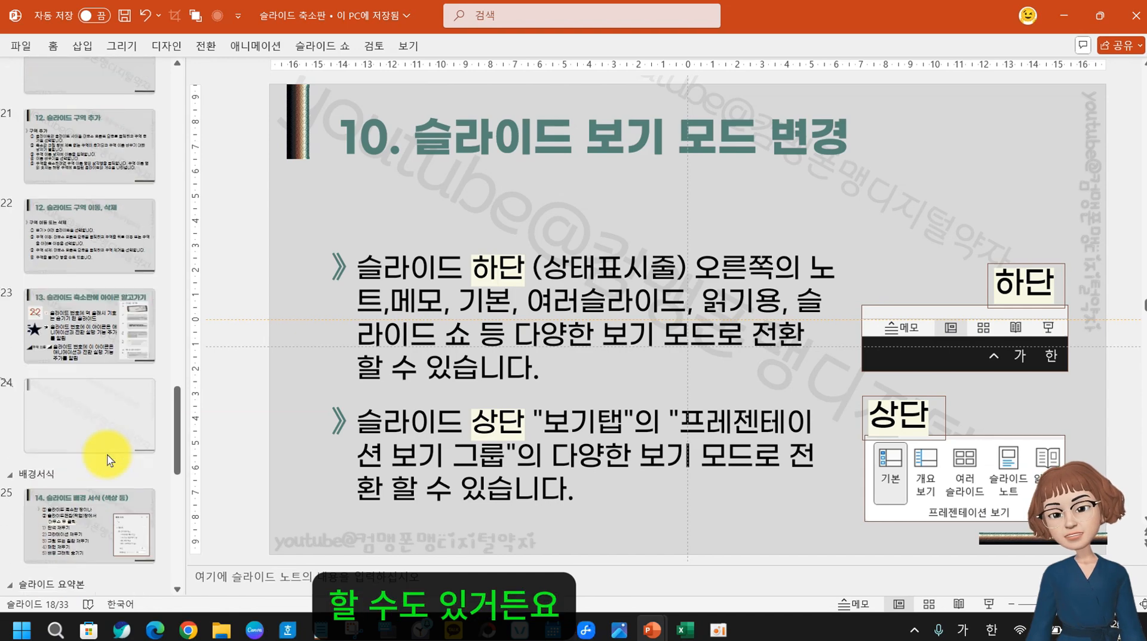
{"action": "scroll", "coordinate": [88, 421], "scroll_direction": "up", "scroll_amount": 6}
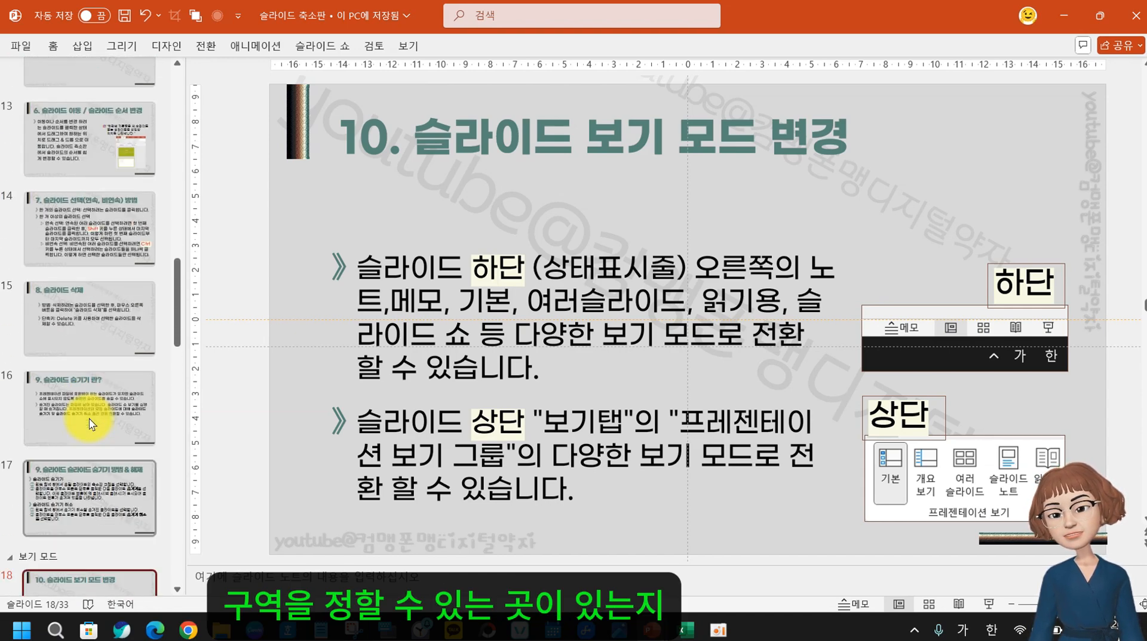
{"action": "scroll", "coordinate": [91, 418], "scroll_direction": "up", "scroll_amount": 2}
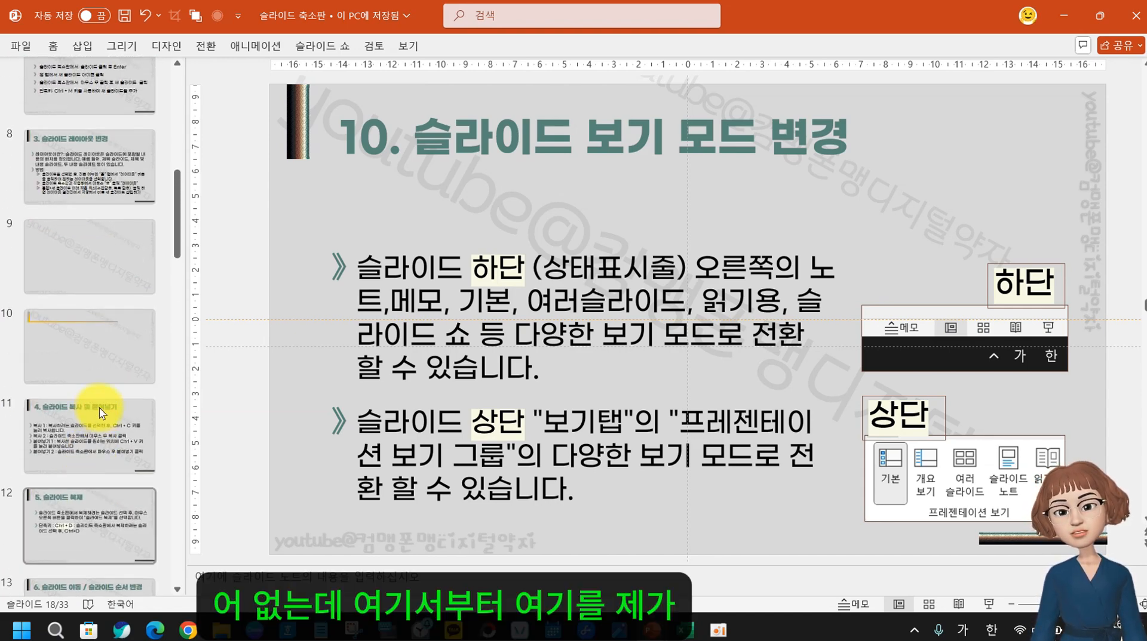
{"action": "left_click", "coordinate": [77, 255]}
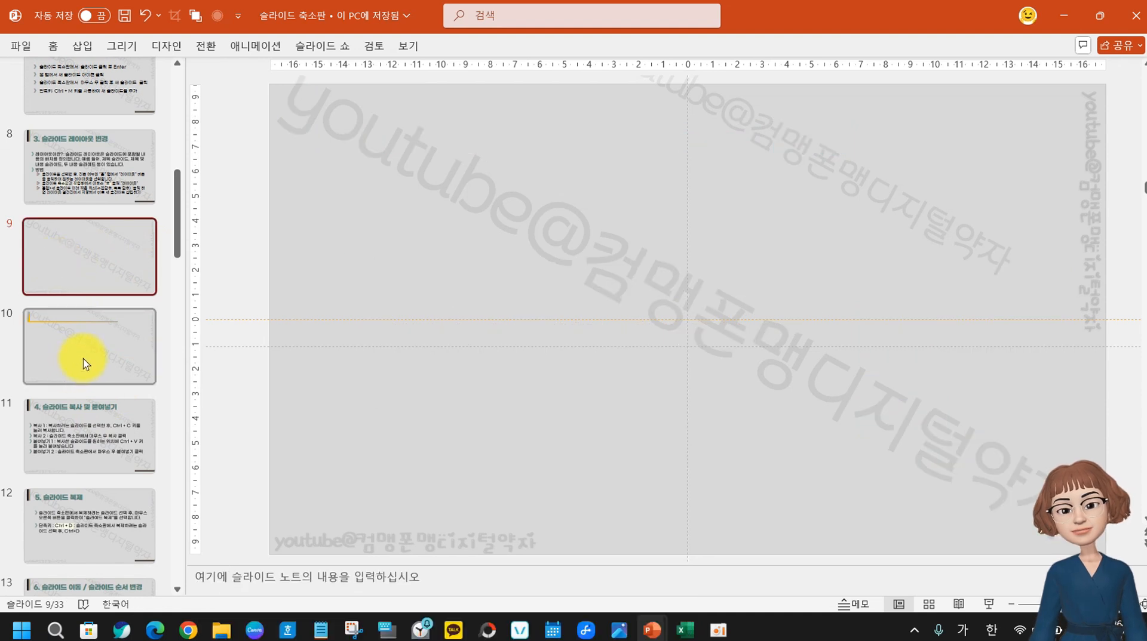
{"action": "left_click", "coordinate": [88, 354], "text": "shift"}
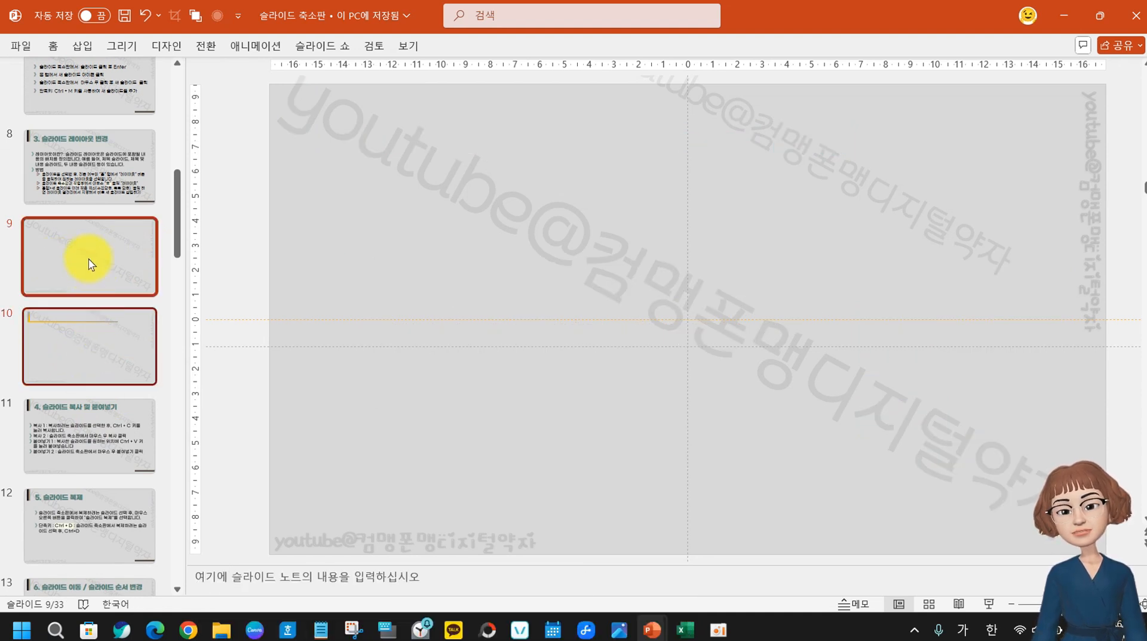
Add a section starting at slide 9 named '예제', leaving slide 9 selected
{"action": "right_click", "coordinate": [94, 342]}
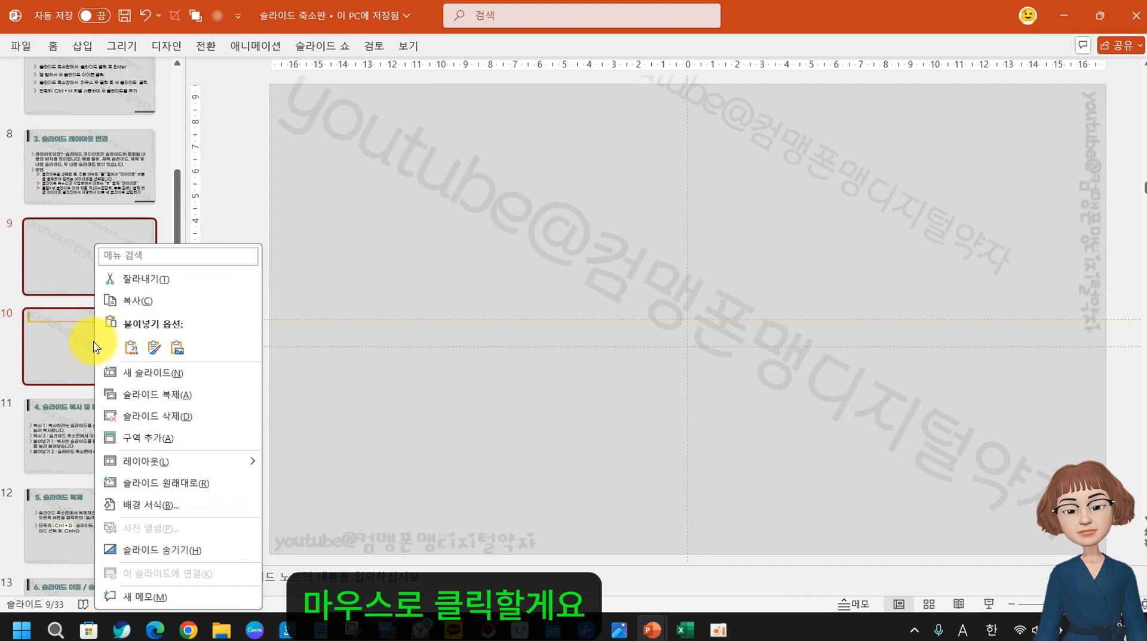
{"action": "mouse_move", "coordinate": [146, 460]}
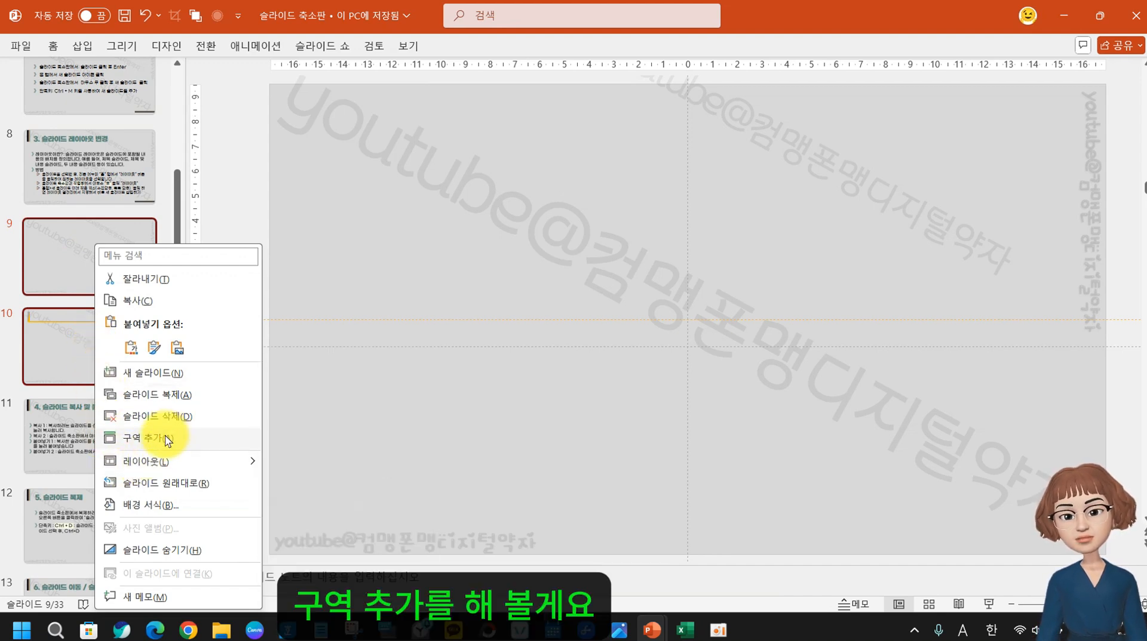
{"action": "left_click", "coordinate": [164, 436]}
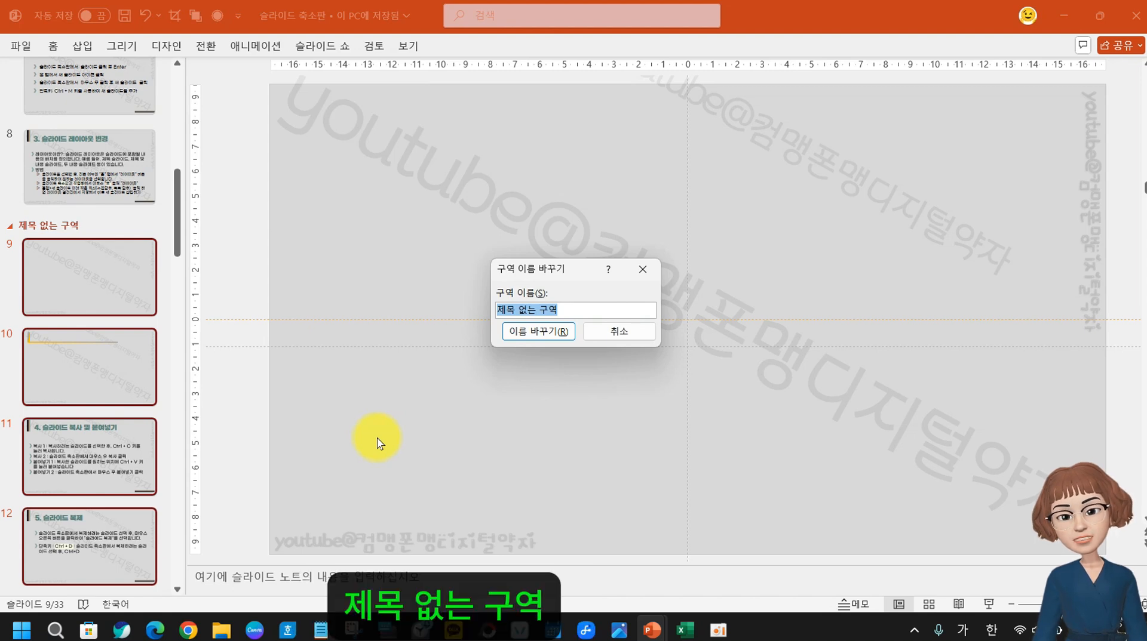
{"action": "key", "text": "BackSpace"}
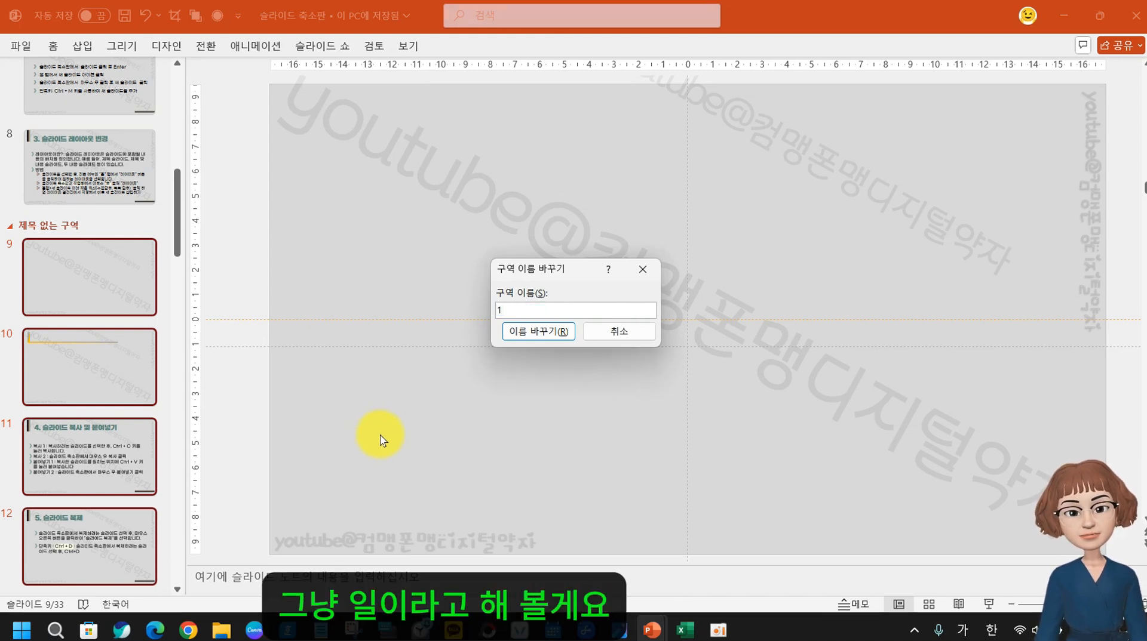
{"action": "type", "text": "1"}
{"action": "key", "text": "BackSpace"}
{"action": "type", "text": "ㅂ"}
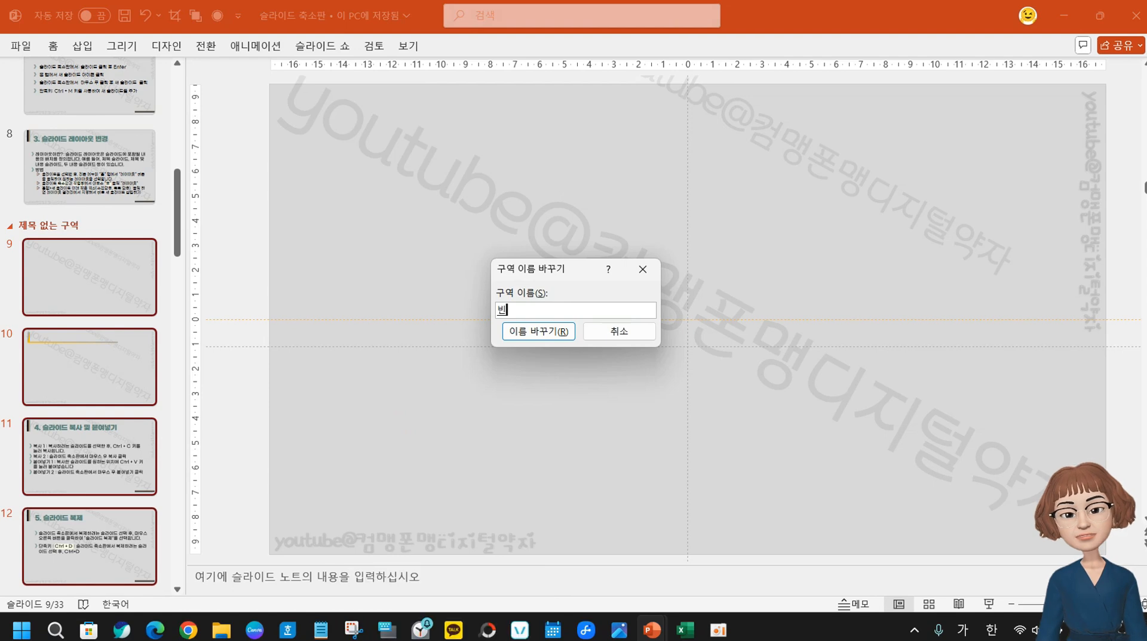
{"action": "type", "text": "ㅖㅈ"}
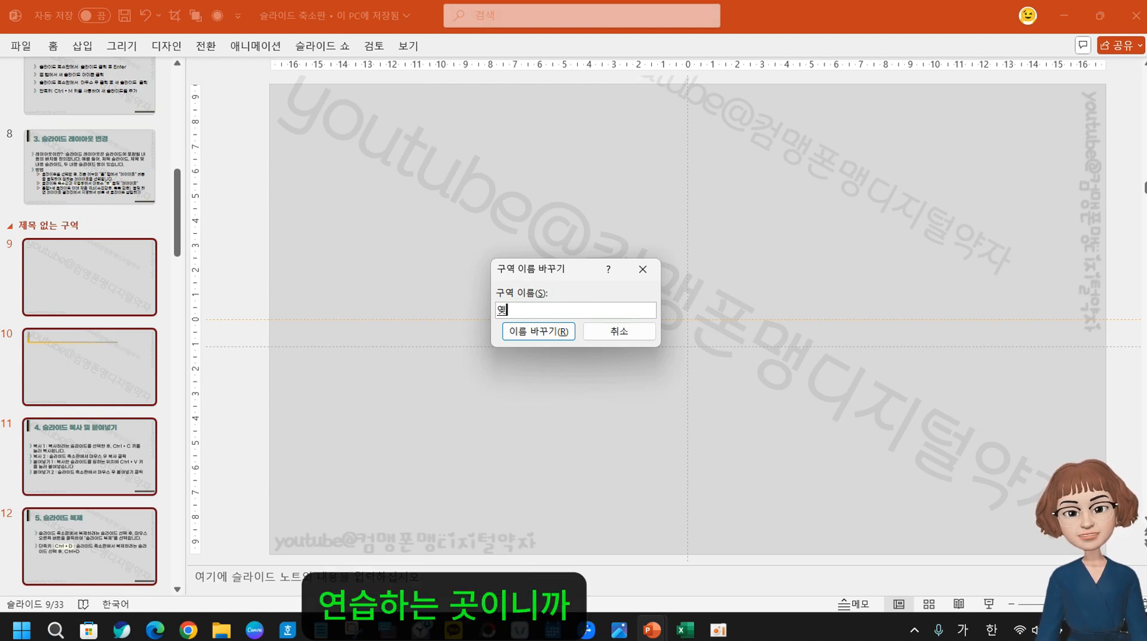
{"action": "type", "text": "ㅔ"}
{"action": "left_click", "coordinate": [533, 330]}
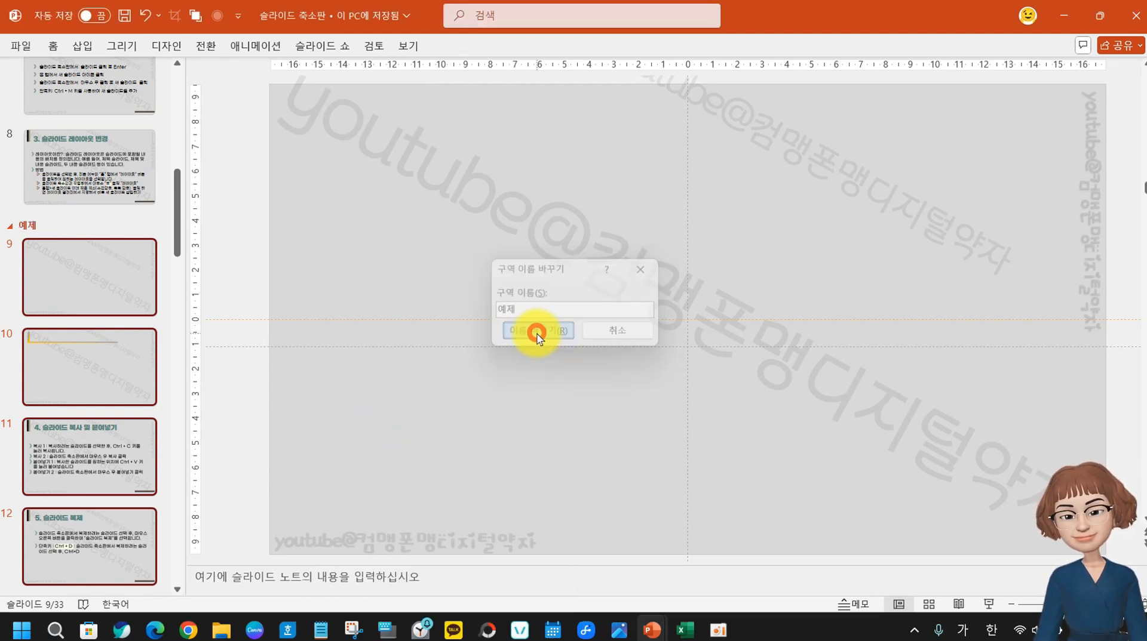
{"action": "left_click", "coordinate": [175, 370]}
Browse slides 8 through 13 in the thumbnail pane, ending on slide 10
{"action": "scroll", "coordinate": [214, 518], "scroll_direction": "up", "scroll_amount": 1}
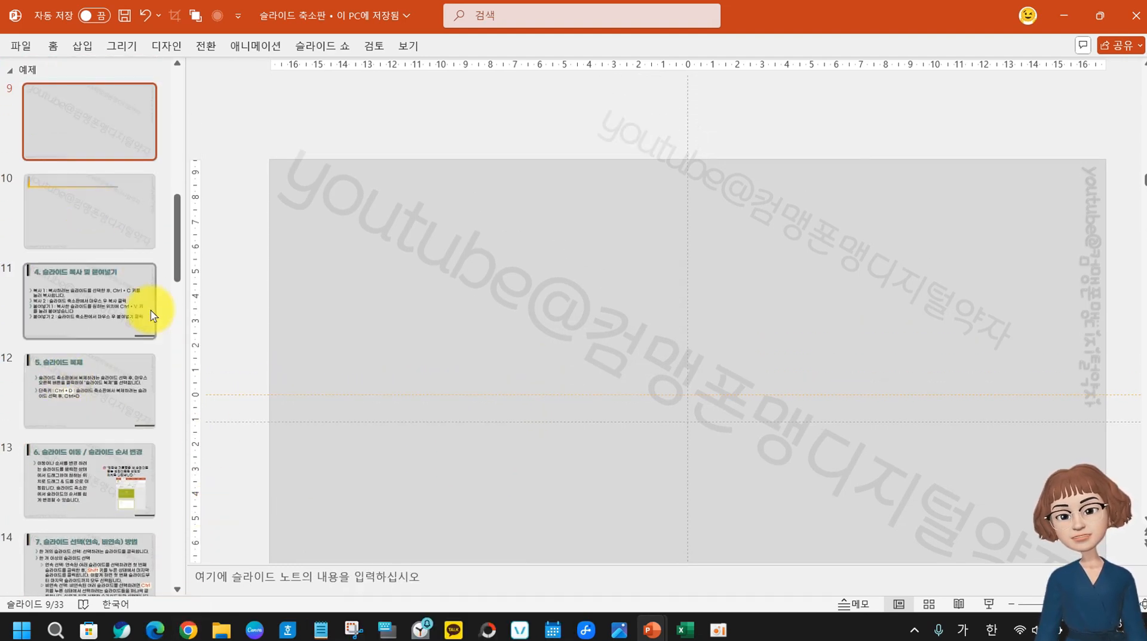
{"action": "left_click", "coordinate": [84, 217]}
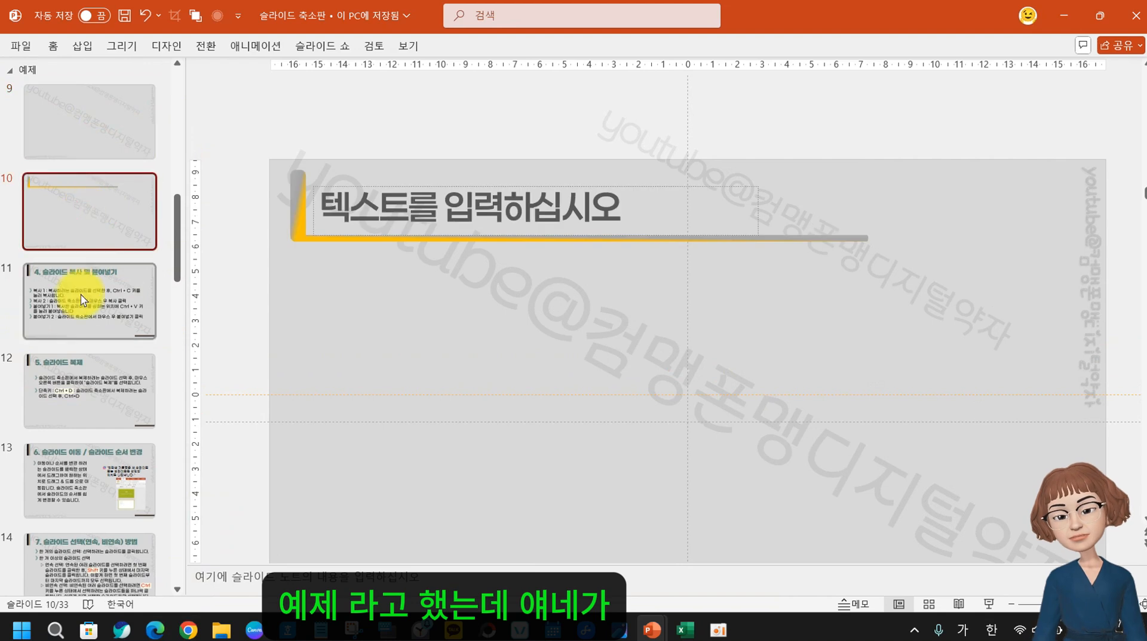
{"action": "left_click", "coordinate": [84, 311]}
{"action": "scroll", "coordinate": [102, 394], "scroll_direction": "down", "scroll_amount": 2}
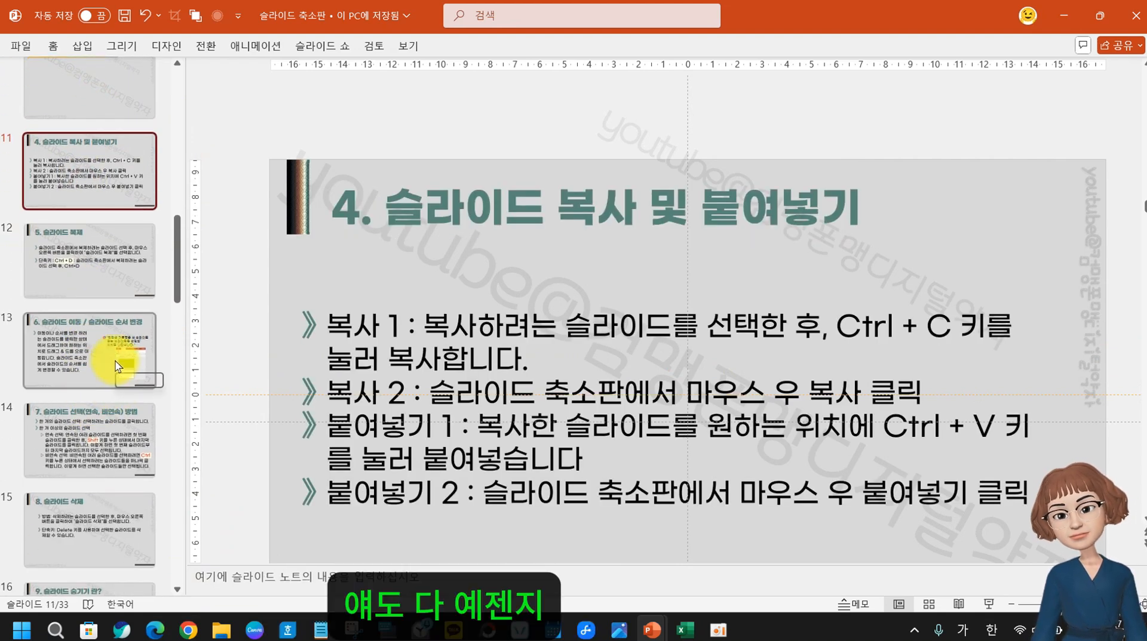
{"action": "left_click", "coordinate": [118, 366]}
{"action": "scroll", "coordinate": [73, 467], "scroll_direction": "down", "scroll_amount": 3}
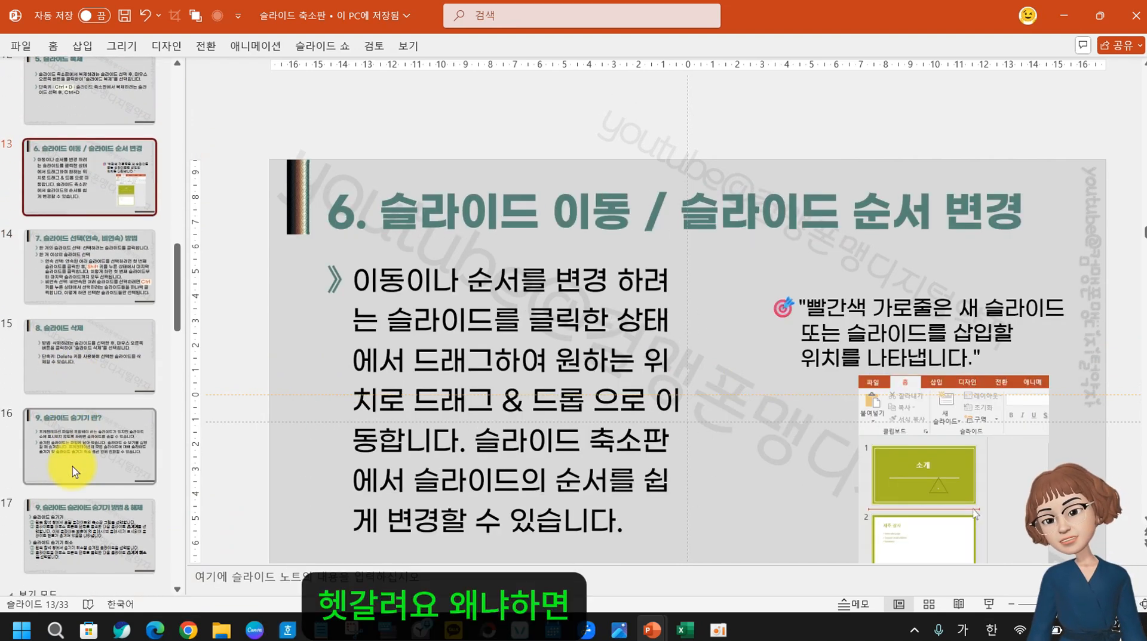
{"action": "scroll", "coordinate": [98, 508], "scroll_direction": "up", "scroll_amount": 2}
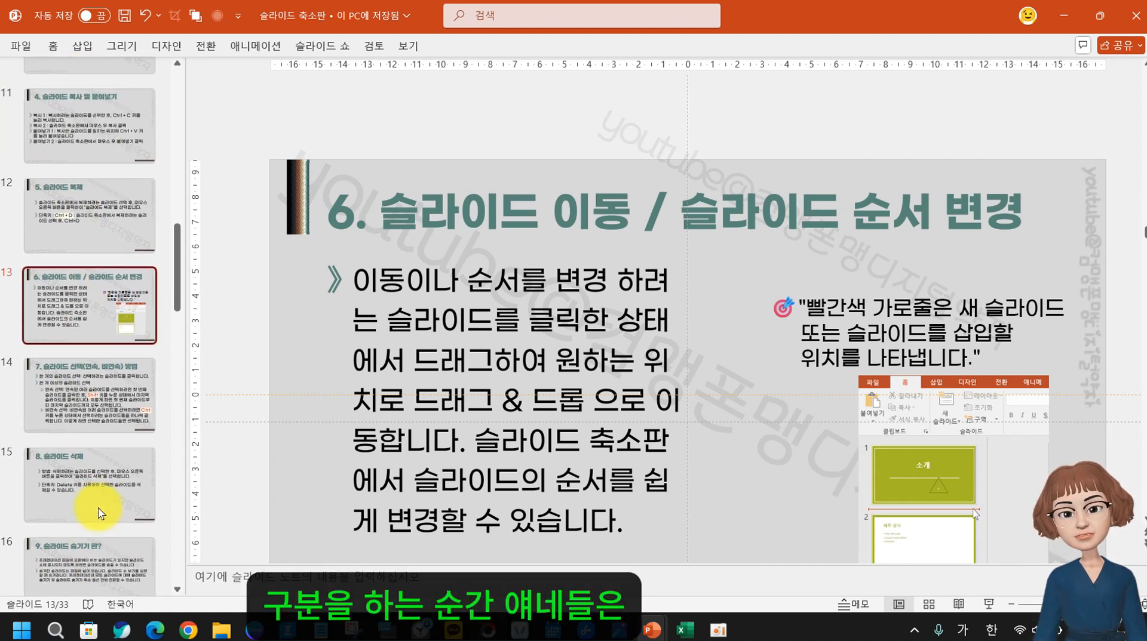
{"action": "scroll", "coordinate": [98, 508], "scroll_direction": "up", "scroll_amount": 6}
{"action": "left_click", "coordinate": [54, 242]}
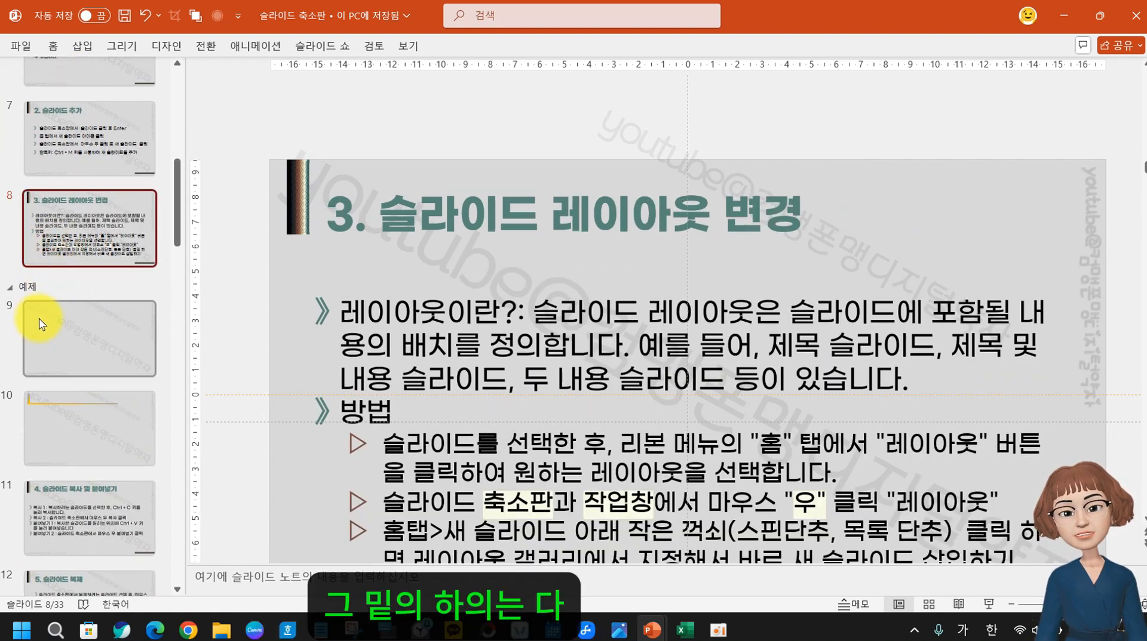
{"action": "left_click", "coordinate": [40, 324]}
{"action": "left_click", "coordinate": [69, 443]}
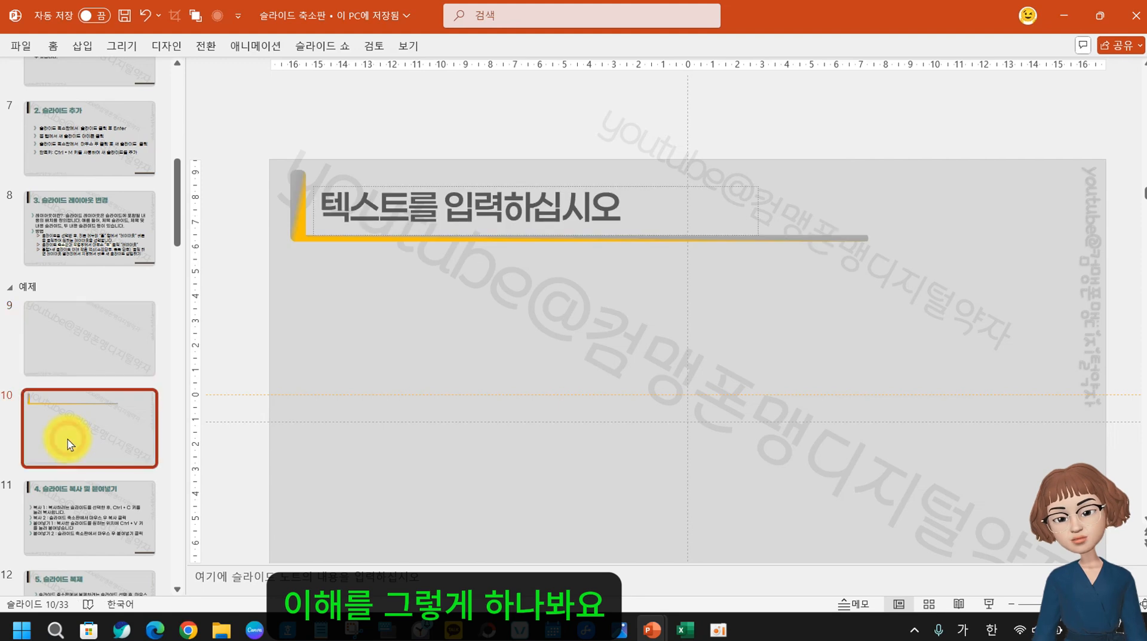
Look over slides 17, 26, 25 and 22, finishing on slide 21 about adding sections
{"action": "scroll", "coordinate": [59, 454], "scroll_direction": "down", "scroll_amount": 3}
{"action": "scroll", "coordinate": [51, 500], "scroll_direction": "down", "scroll_amount": 7}
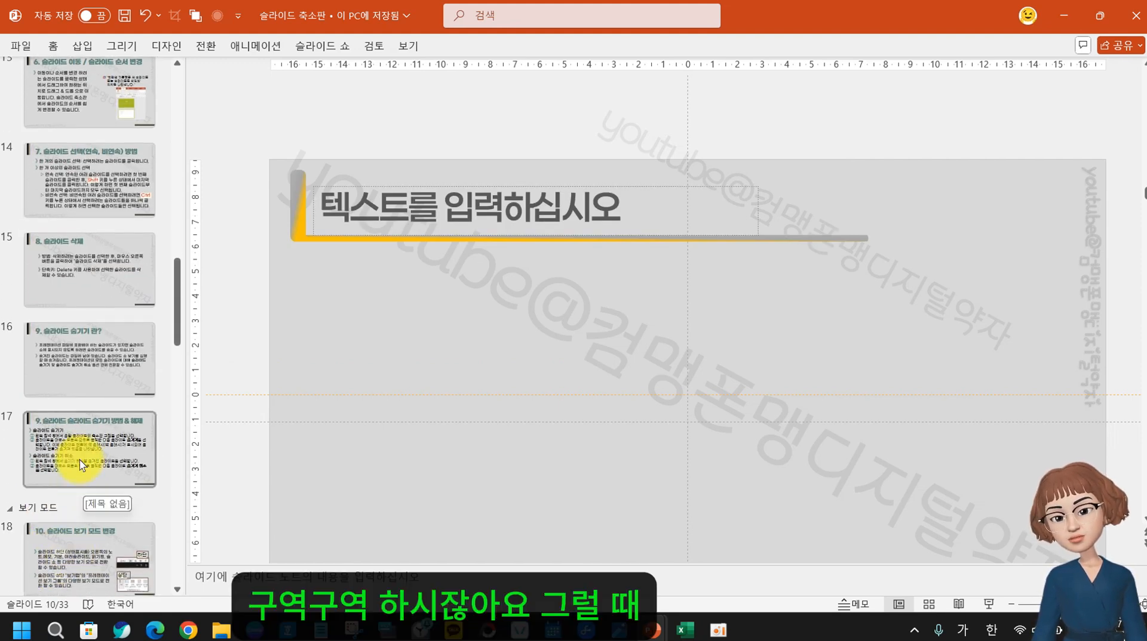
{"action": "left_click", "coordinate": [80, 460]}
{"action": "scroll", "coordinate": [78, 538], "scroll_direction": "down", "scroll_amount": 10}
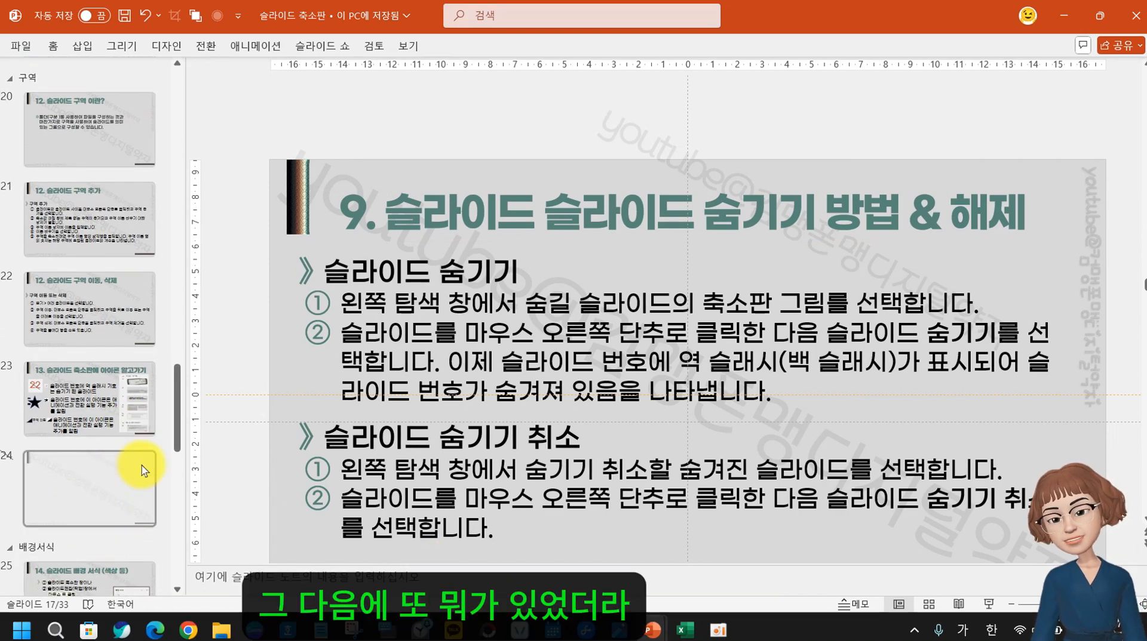
{"action": "scroll", "coordinate": [120, 483], "scroll_direction": "down", "scroll_amount": 5}
{"action": "left_click", "coordinate": [96, 511]}
{"action": "scroll", "coordinate": [89, 547], "scroll_direction": "down", "scroll_amount": 5}
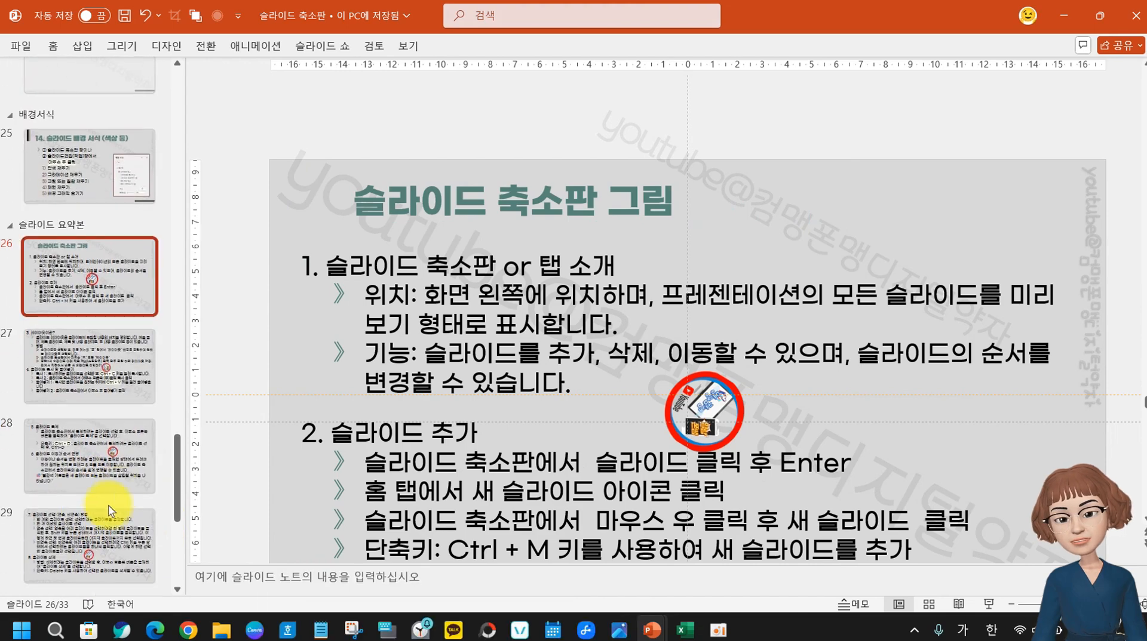
{"action": "scroll", "coordinate": [67, 348], "scroll_direction": "up", "scroll_amount": 4}
{"action": "left_click", "coordinate": [66, 373]}
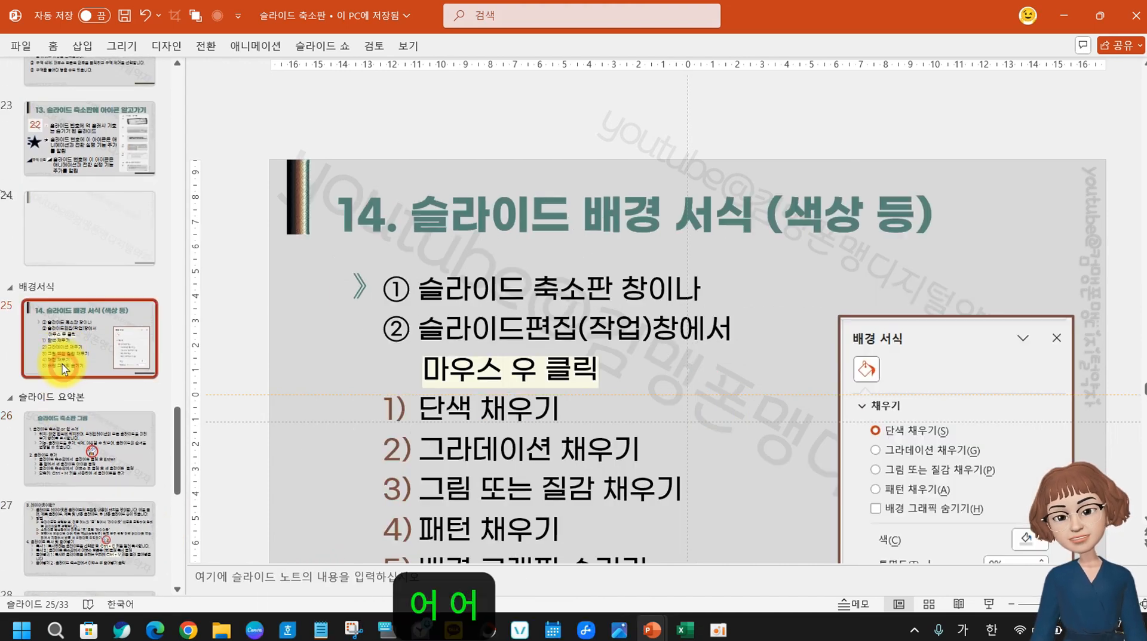
{"action": "scroll", "coordinate": [59, 382], "scroll_direction": "up", "scroll_amount": 5}
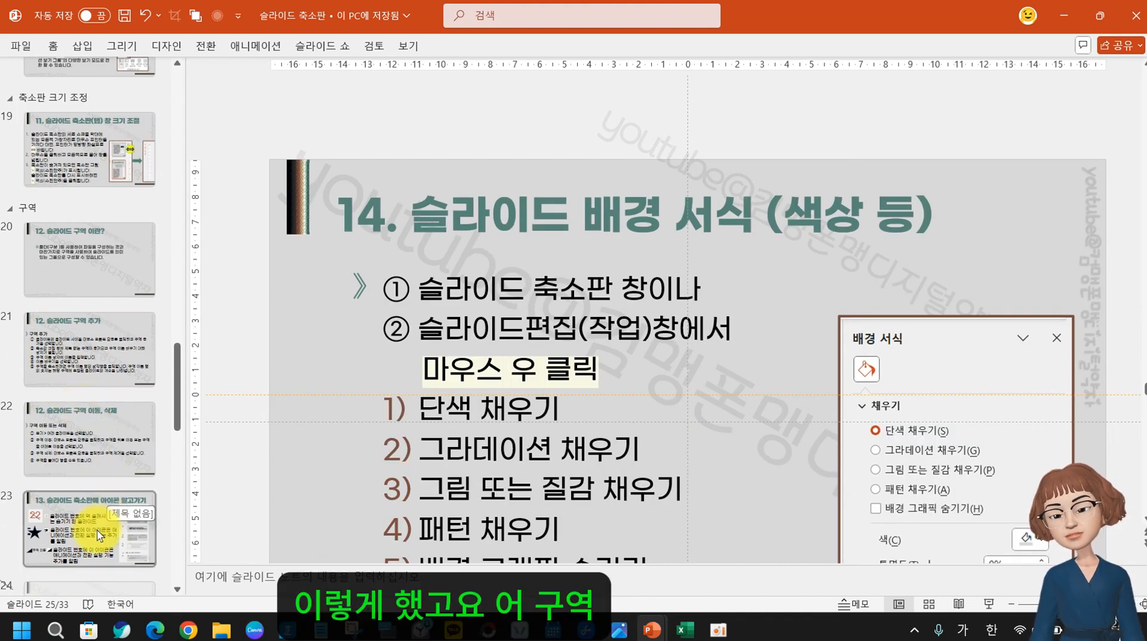
{"action": "left_click", "coordinate": [78, 439]}
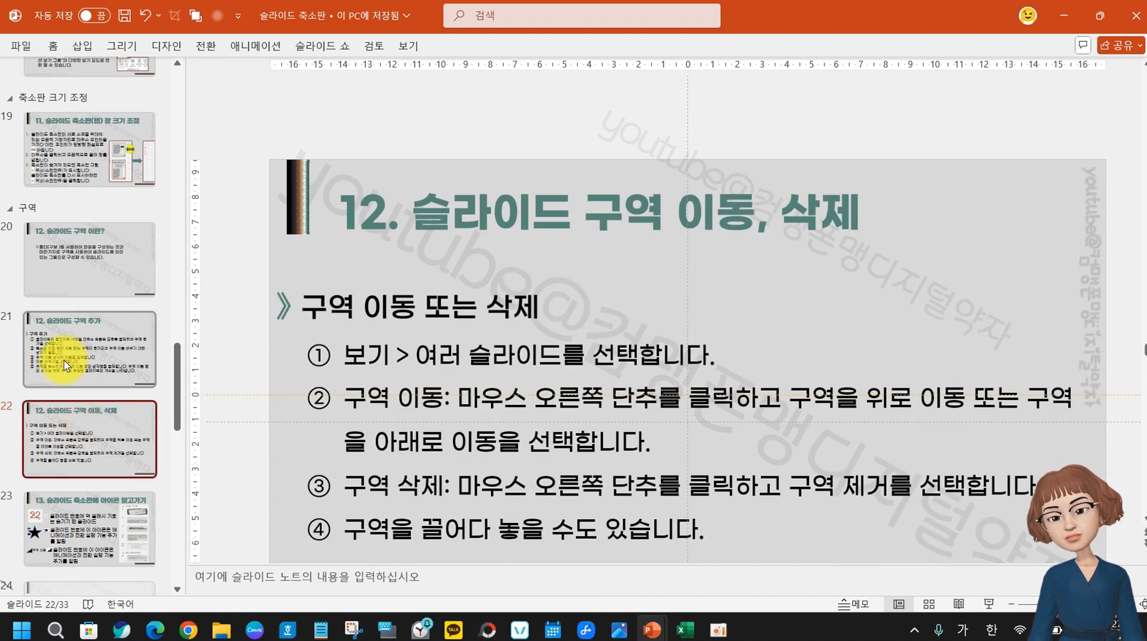
{"action": "left_click", "coordinate": [66, 364]}
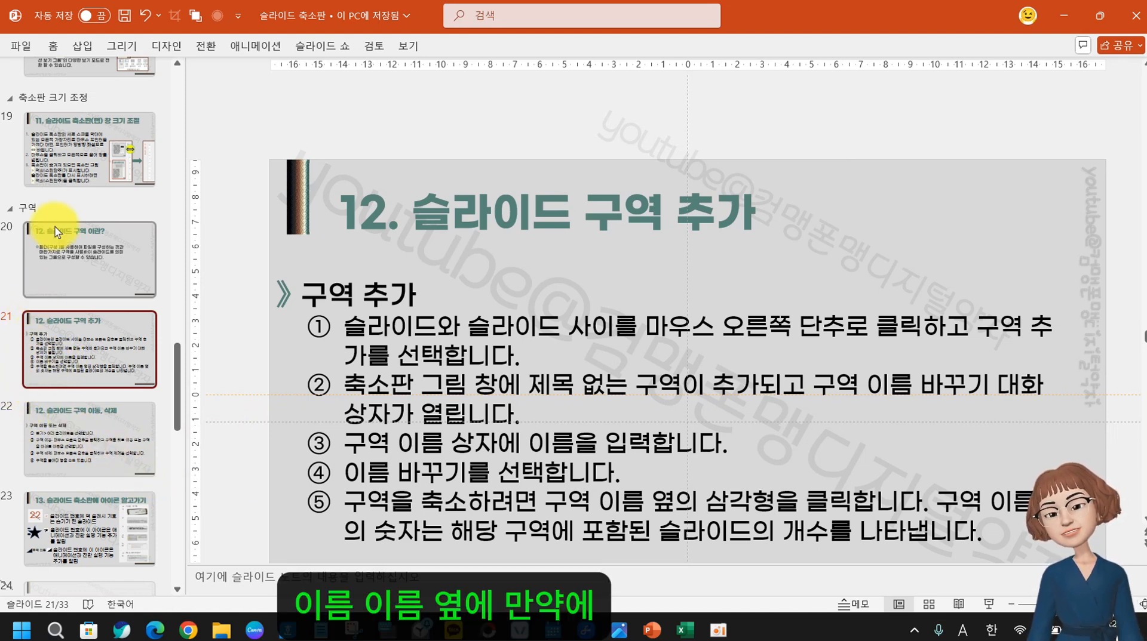
Select slide 26 through the last slide and add a section named '슬라이드 요약본'
{"action": "scroll", "coordinate": [67, 462], "scroll_direction": "down", "scroll_amount": 6}
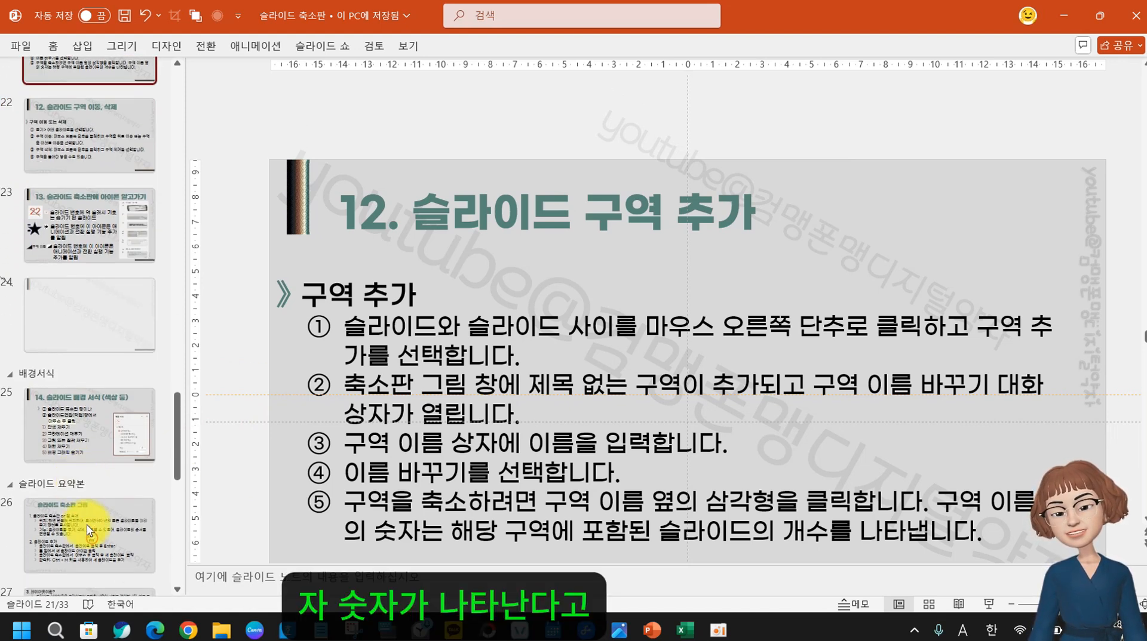
{"action": "scroll", "coordinate": [68, 462], "scroll_direction": "down", "scroll_amount": 1}
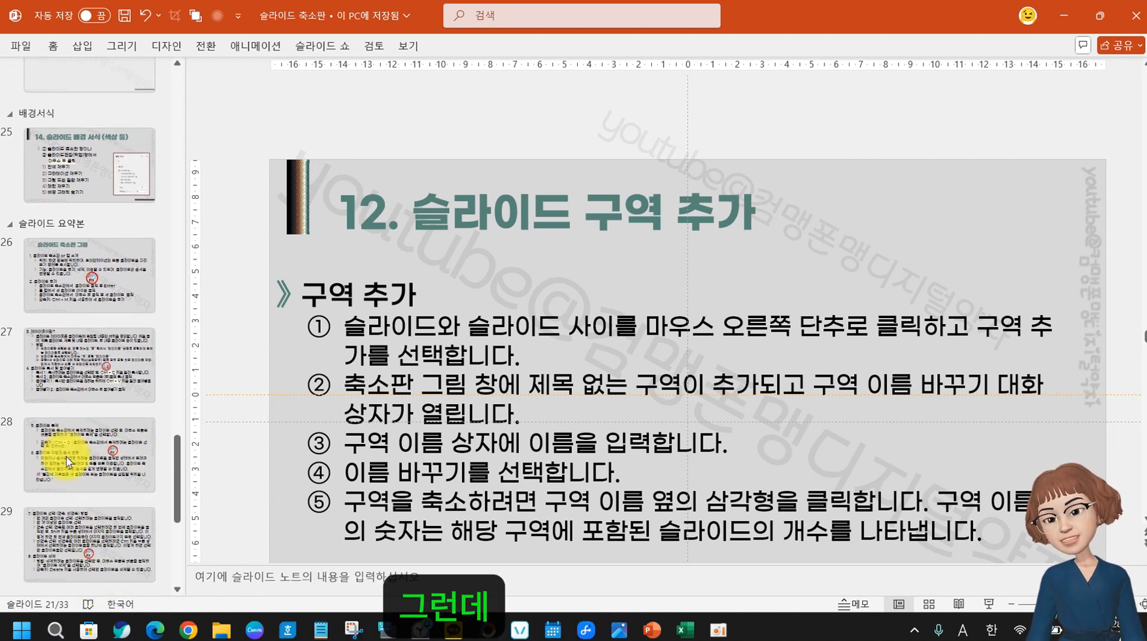
{"action": "left_click", "coordinate": [120, 285]}
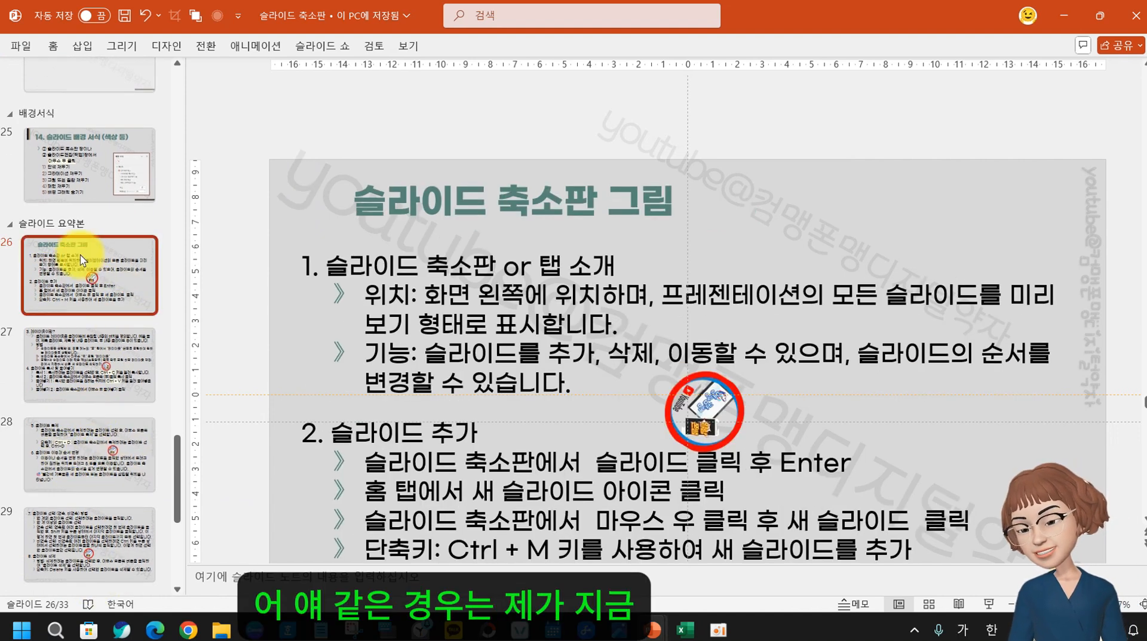
{"action": "left_click", "coordinate": [91, 550], "text": "shift"}
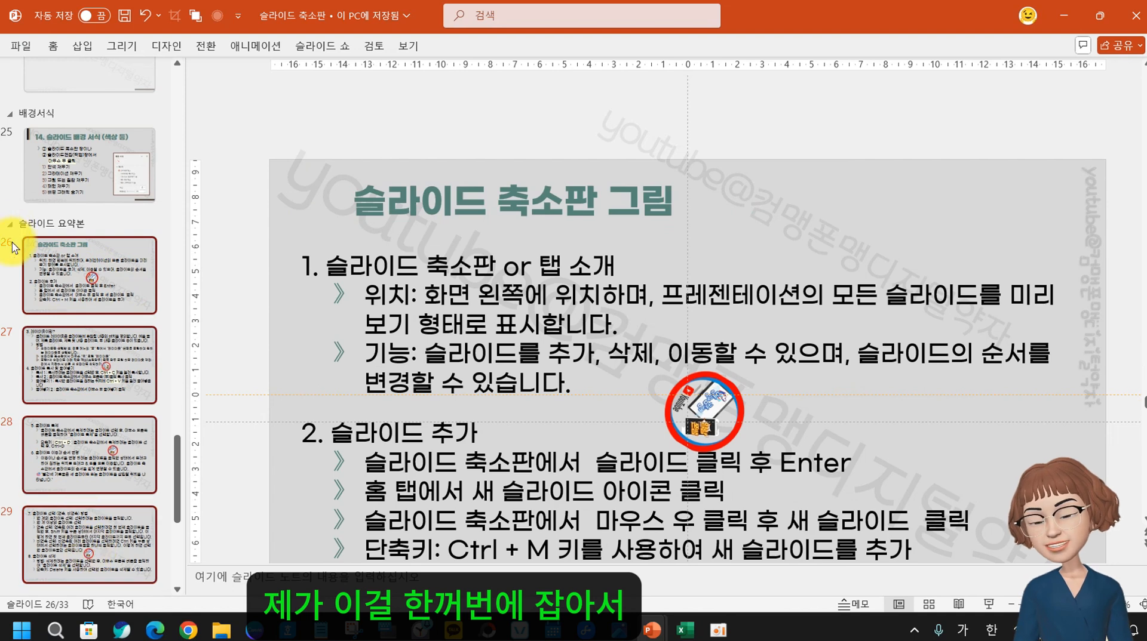
{"action": "right_click", "coordinate": [46, 279]}
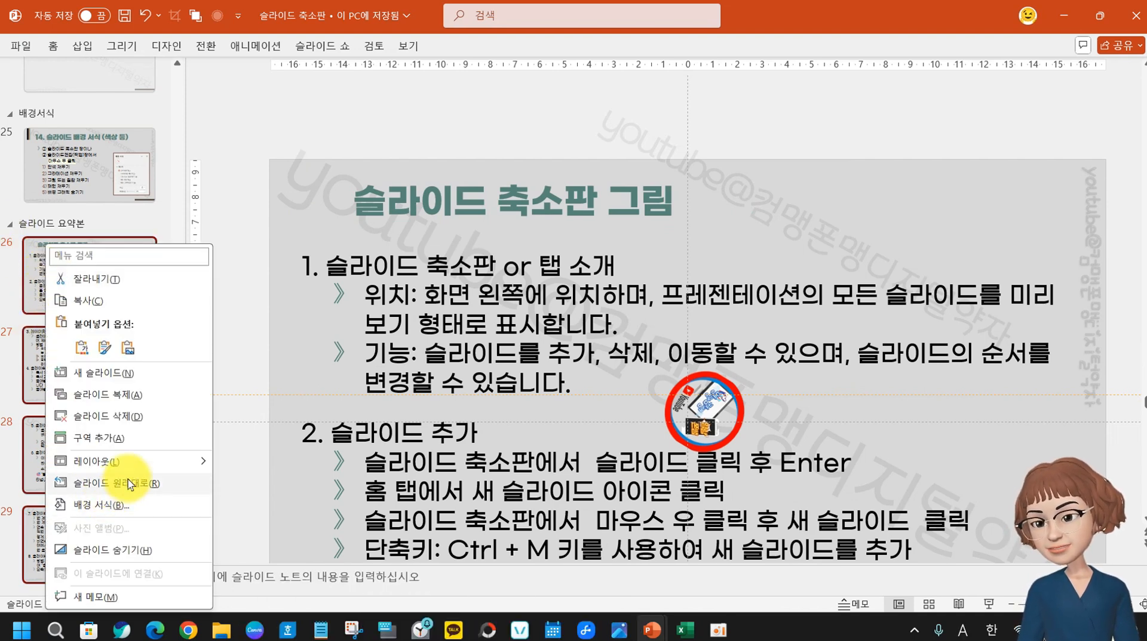
{"action": "left_click", "coordinate": [96, 439]}
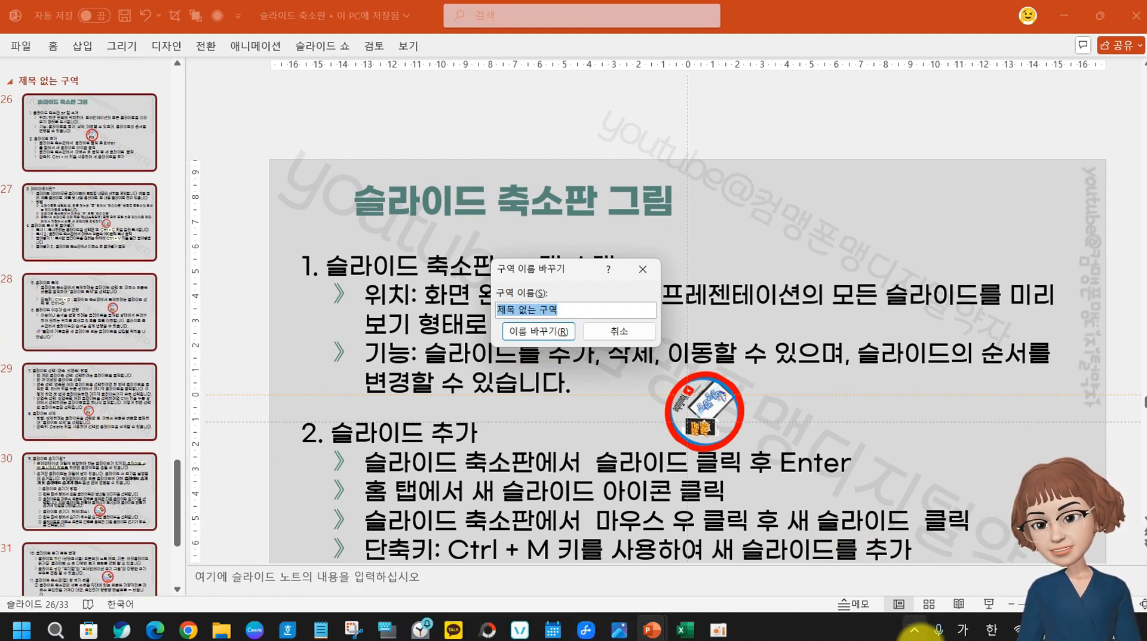
{"action": "type", "text": "슬라이"}
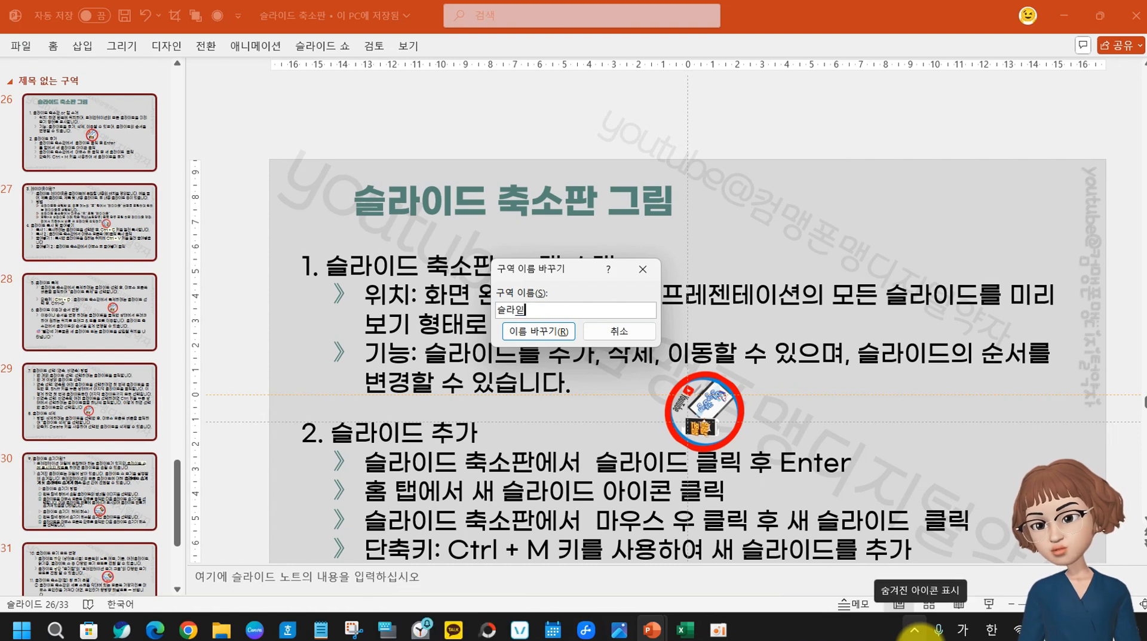
{"action": "type", "text": "드 요약"}
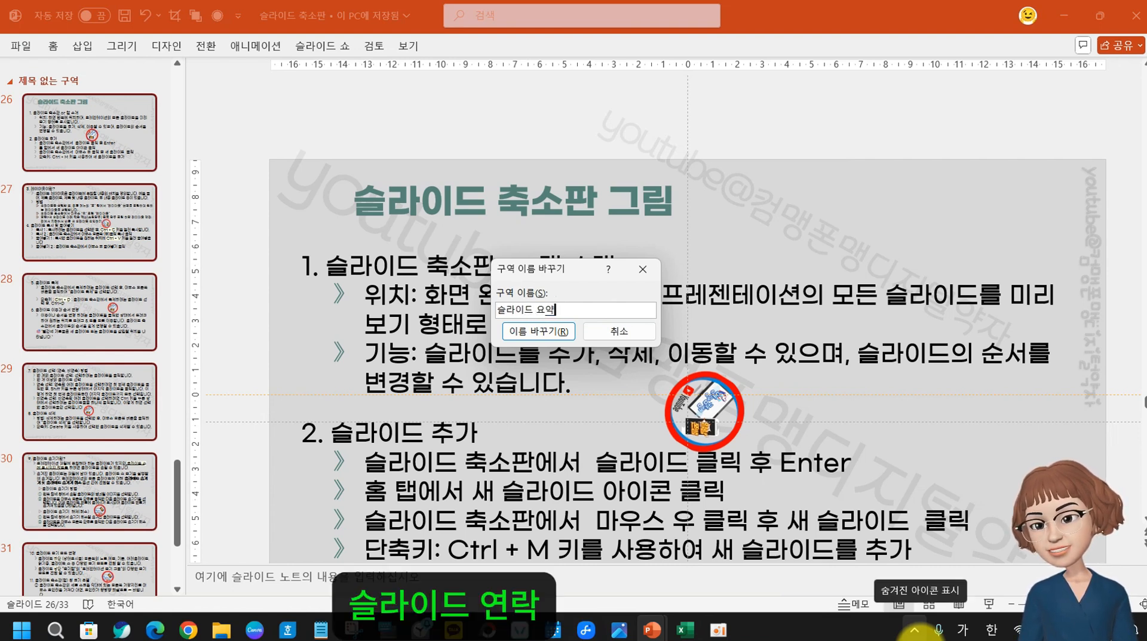
{"action": "type", "text": "본"}
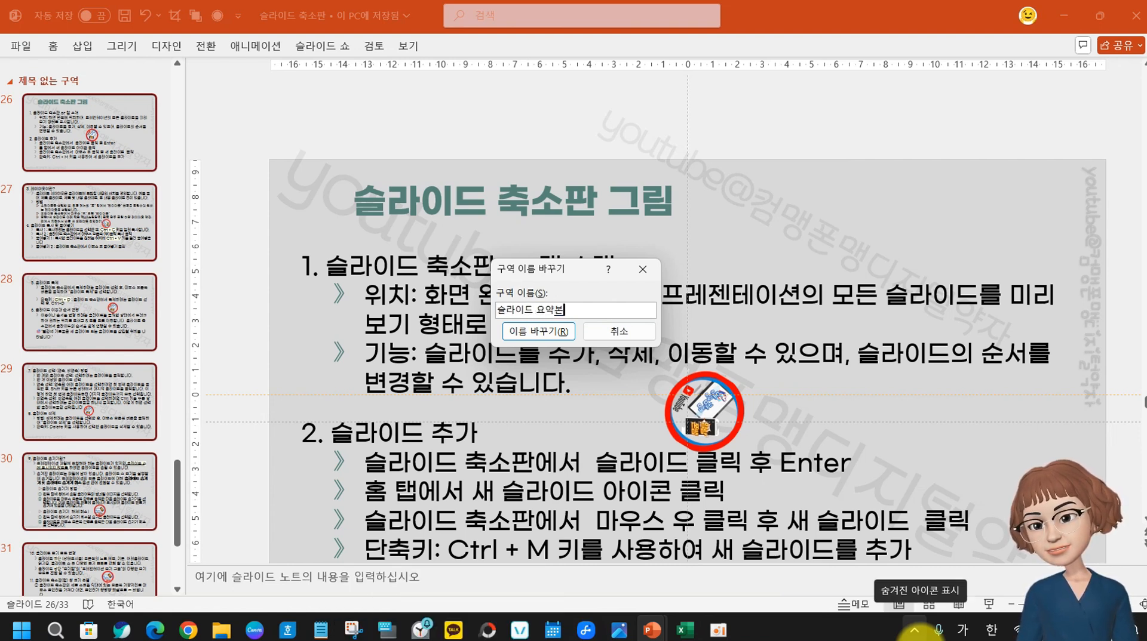
{"action": "left_click", "coordinate": [539, 331]}
{"action": "scroll", "coordinate": [91, 372], "scroll_direction": "up", "scroll_amount": 2}
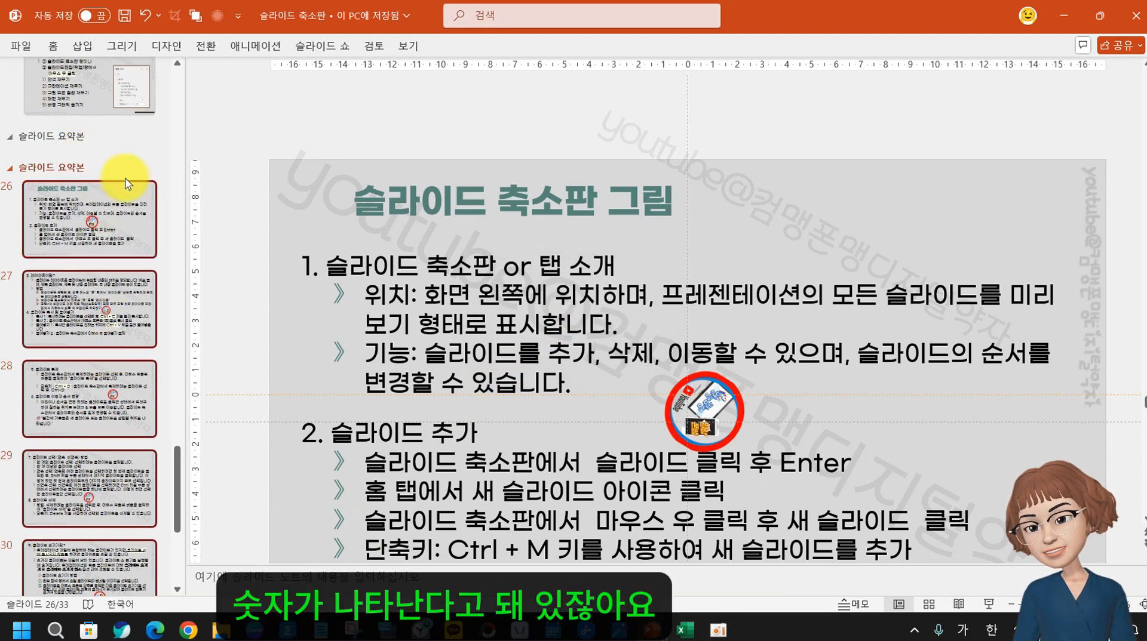
{"action": "left_click", "coordinate": [141, 150]}
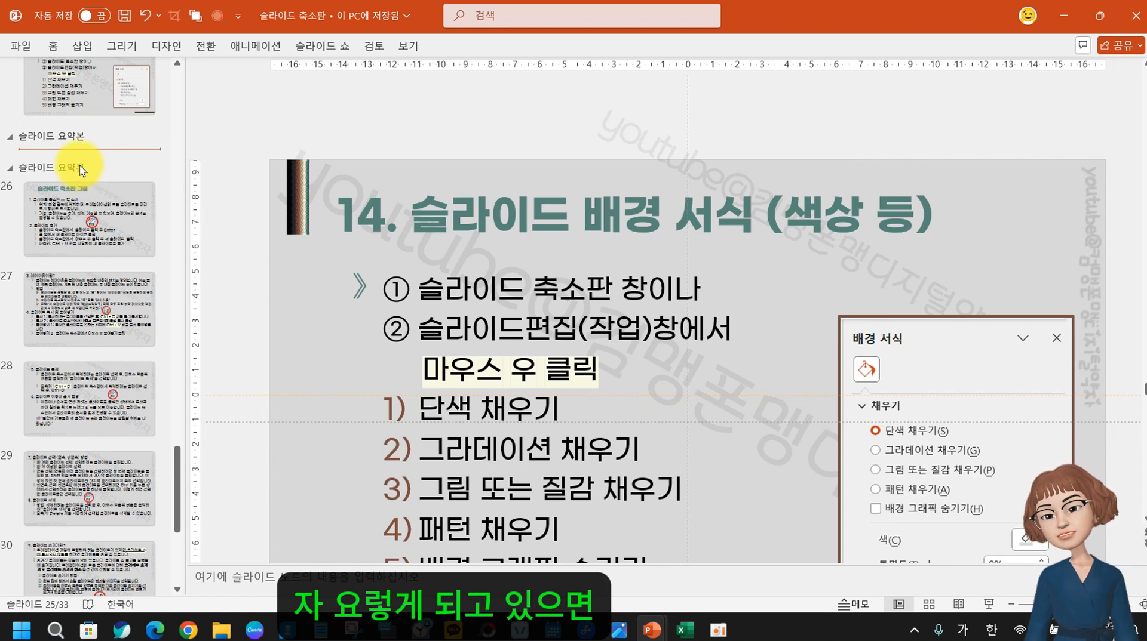
Delete the empty duplicate '슬라이드 요약본' section header that holds 0 slides
{"action": "mouse_move", "coordinate": [80, 135]}
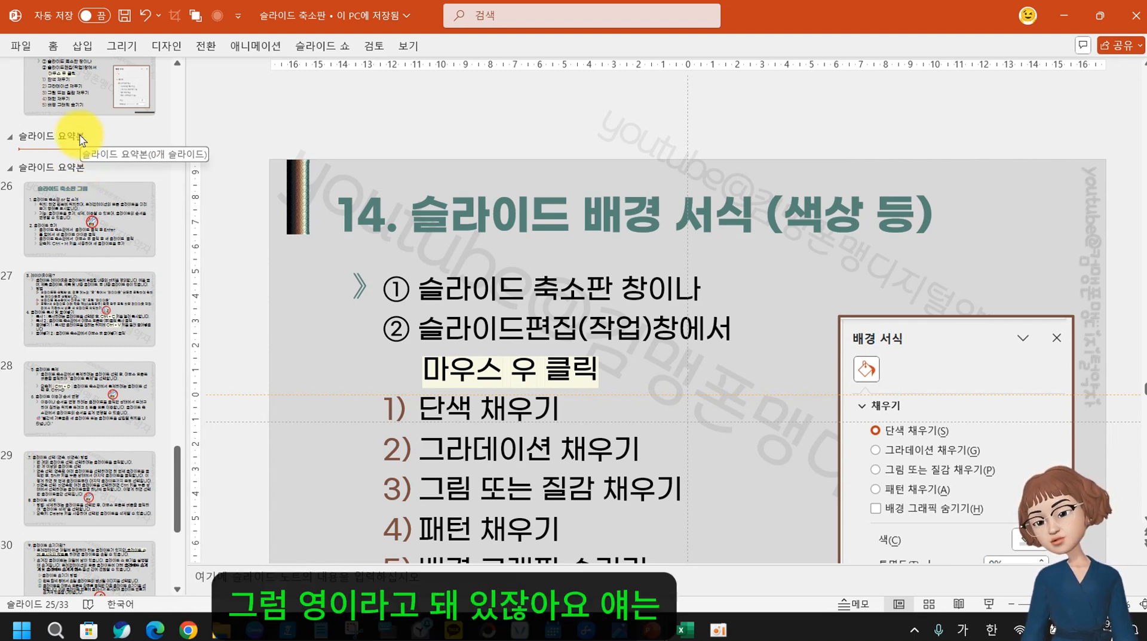
{"action": "right_click", "coordinate": [80, 135]}
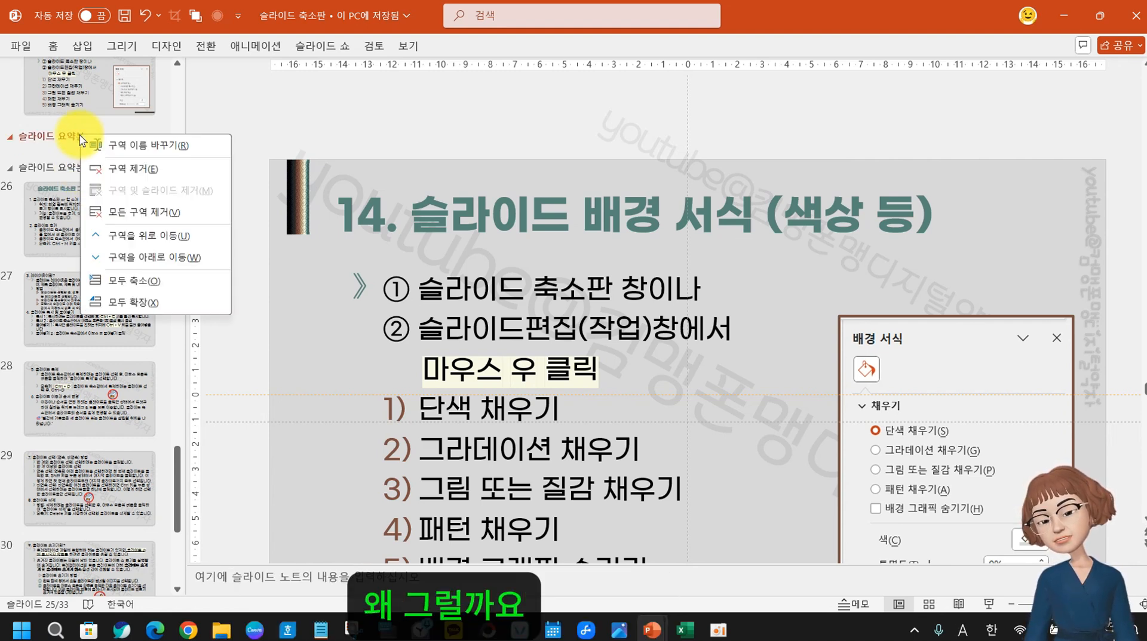
{"action": "left_click", "coordinate": [124, 170]}
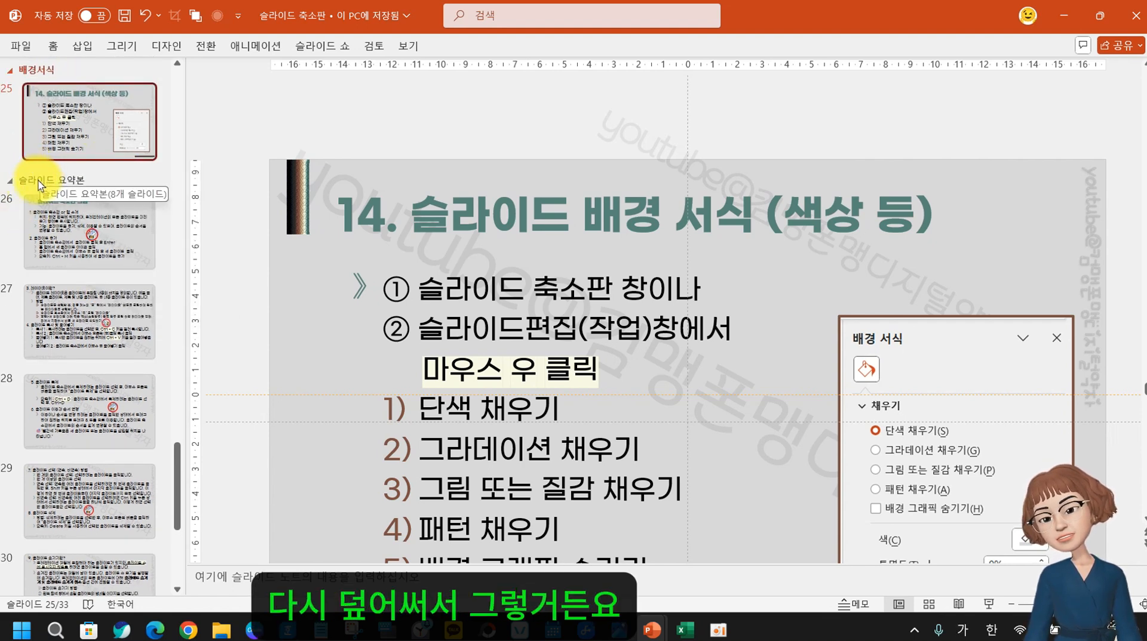
{"action": "scroll", "coordinate": [36, 239], "scroll_direction": "up", "scroll_amount": 3}
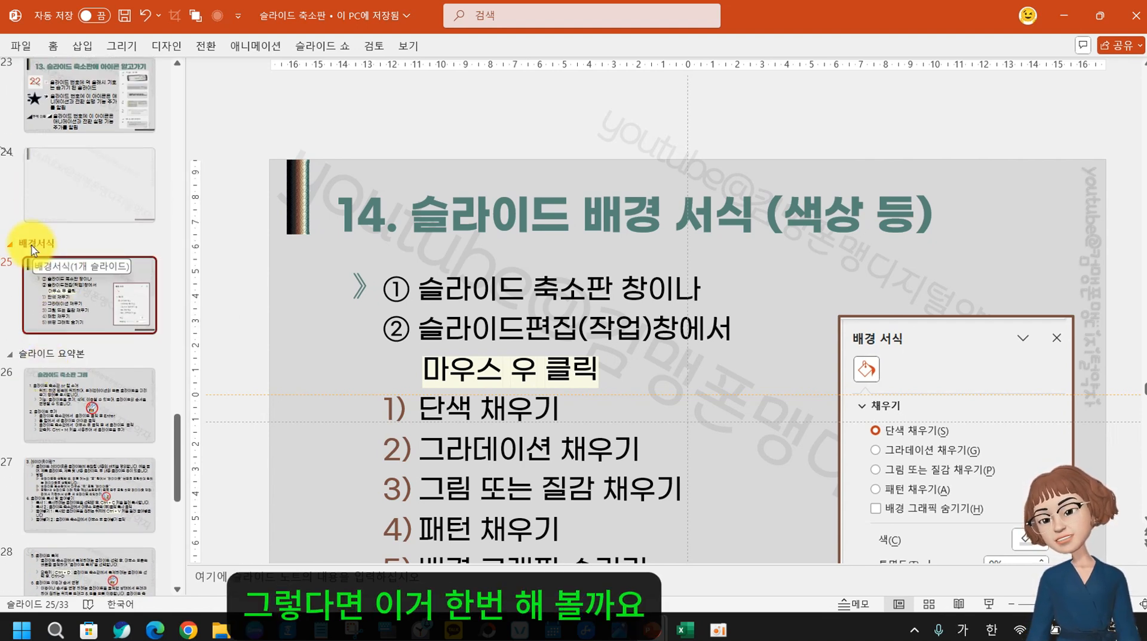
View slides 23 and 24, then select slides 20 through 22
{"action": "scroll", "coordinate": [114, 388], "scroll_direction": "up", "scroll_amount": 4}
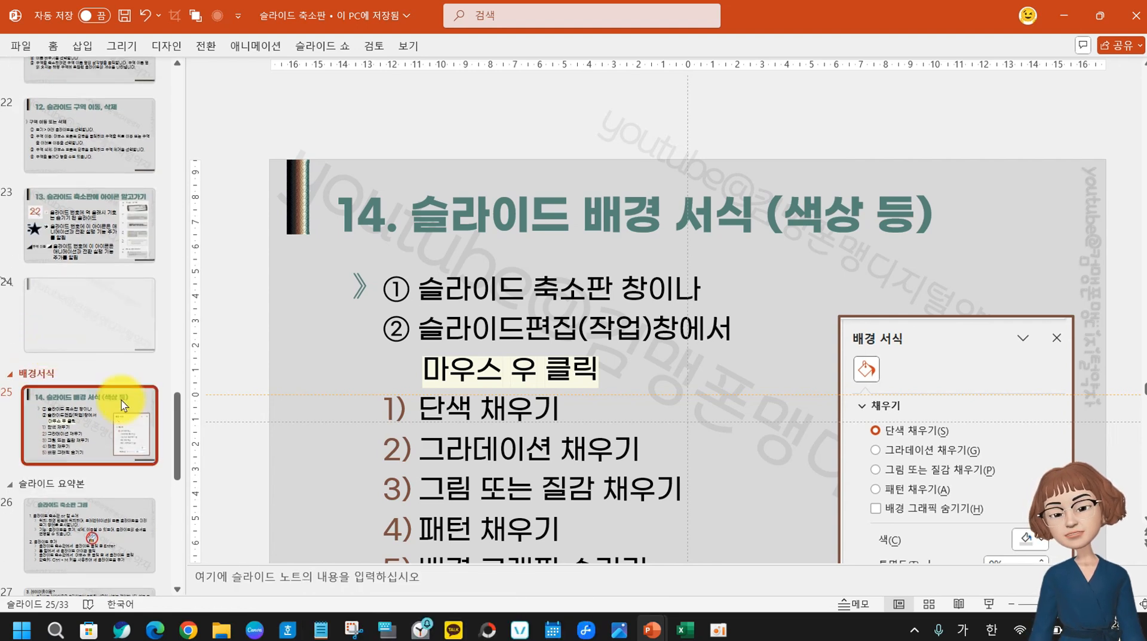
{"action": "scroll", "coordinate": [96, 310], "scroll_direction": "up", "scroll_amount": 3}
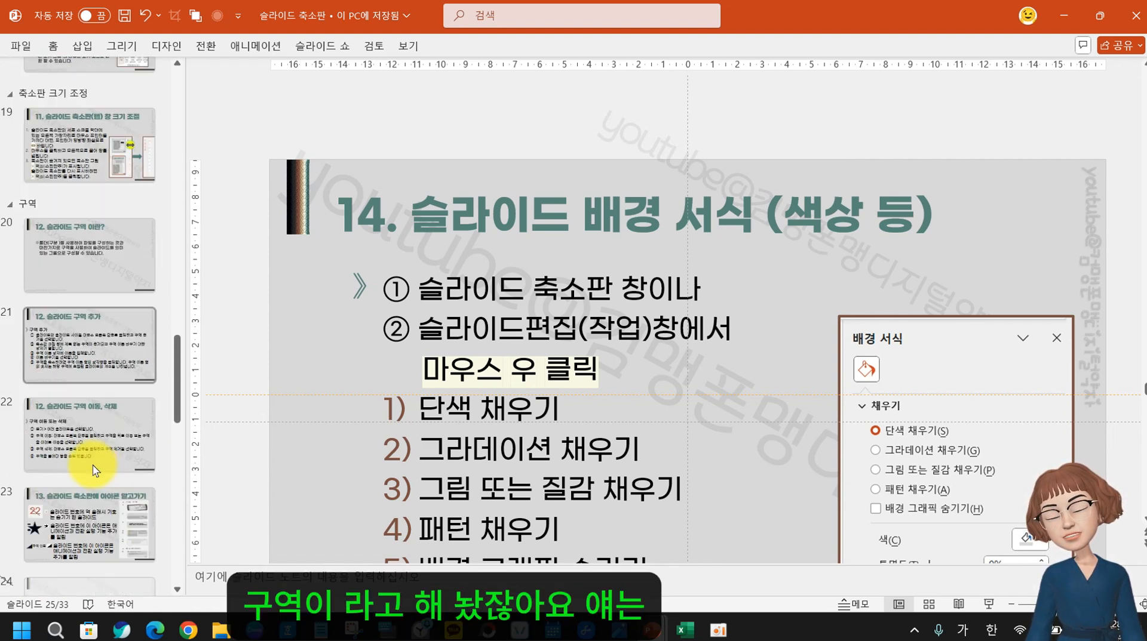
{"action": "left_click", "coordinate": [90, 499]}
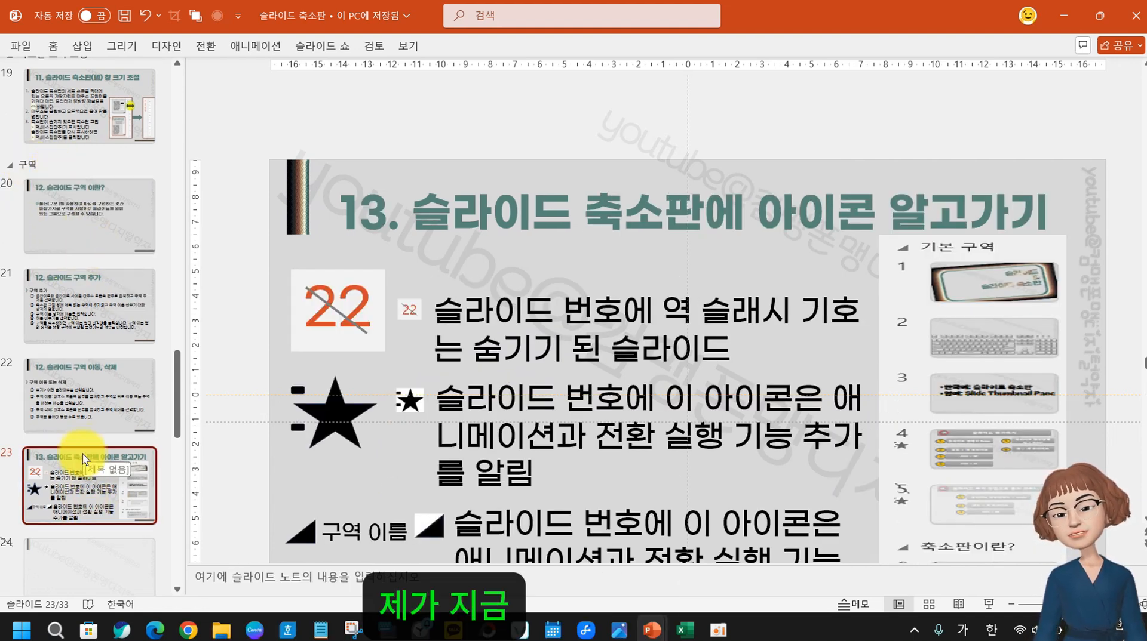
{"action": "left_click", "coordinate": [67, 562]}
{"action": "scroll", "coordinate": [95, 466], "scroll_direction": "up", "scroll_amount": 3}
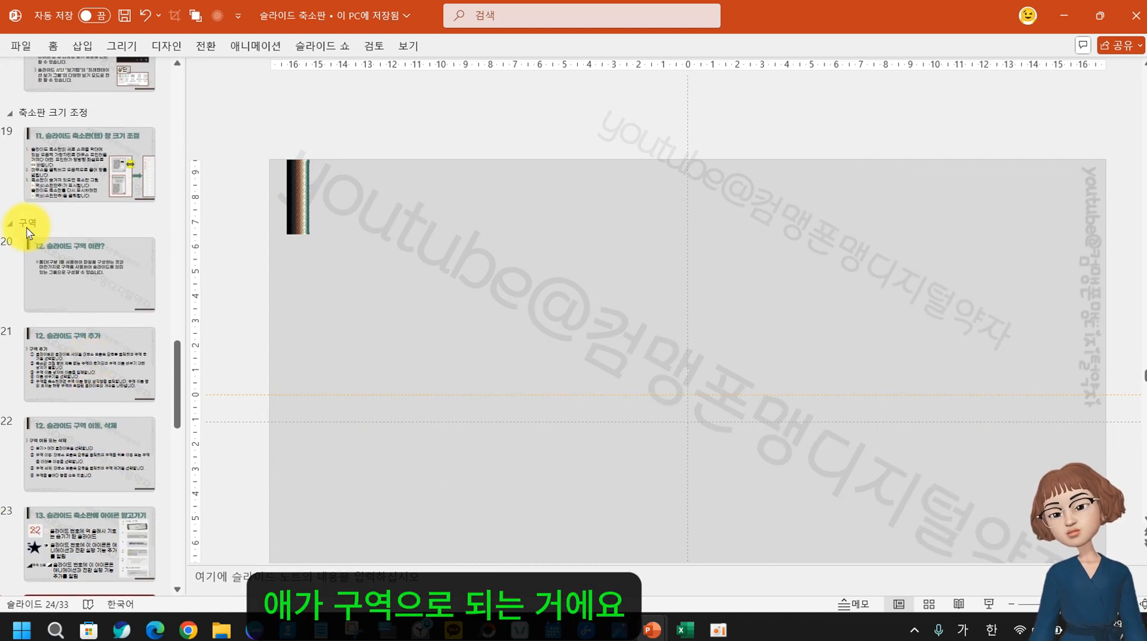
{"action": "left_click", "coordinate": [48, 251]}
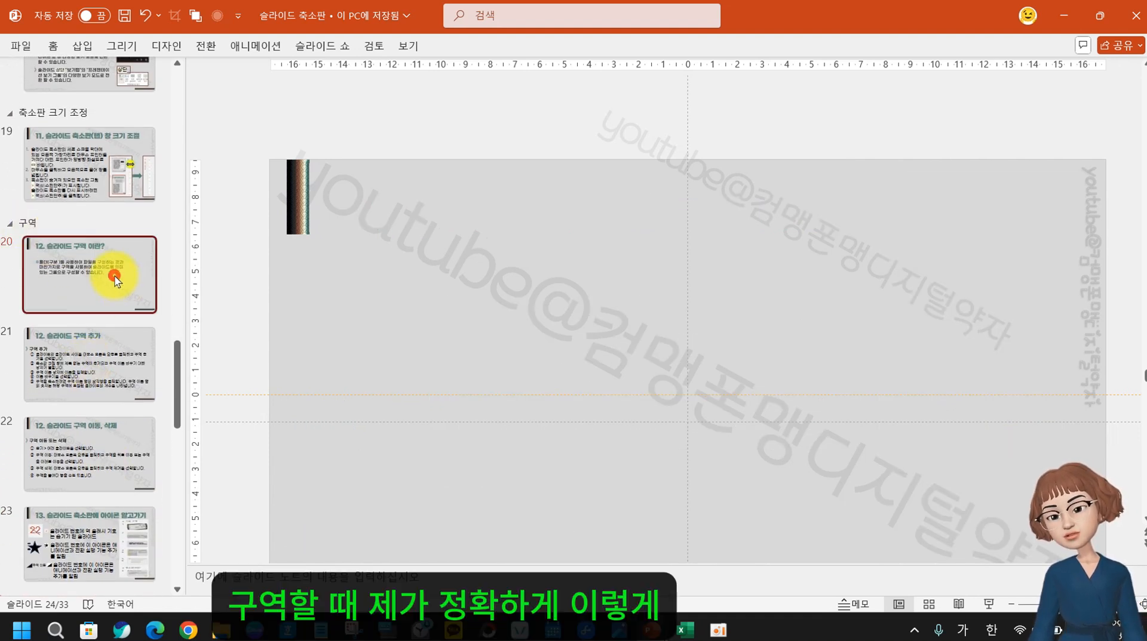
{"action": "left_click", "coordinate": [98, 457], "text": "shift"}
{"action": "right_click", "coordinate": [94, 449]}
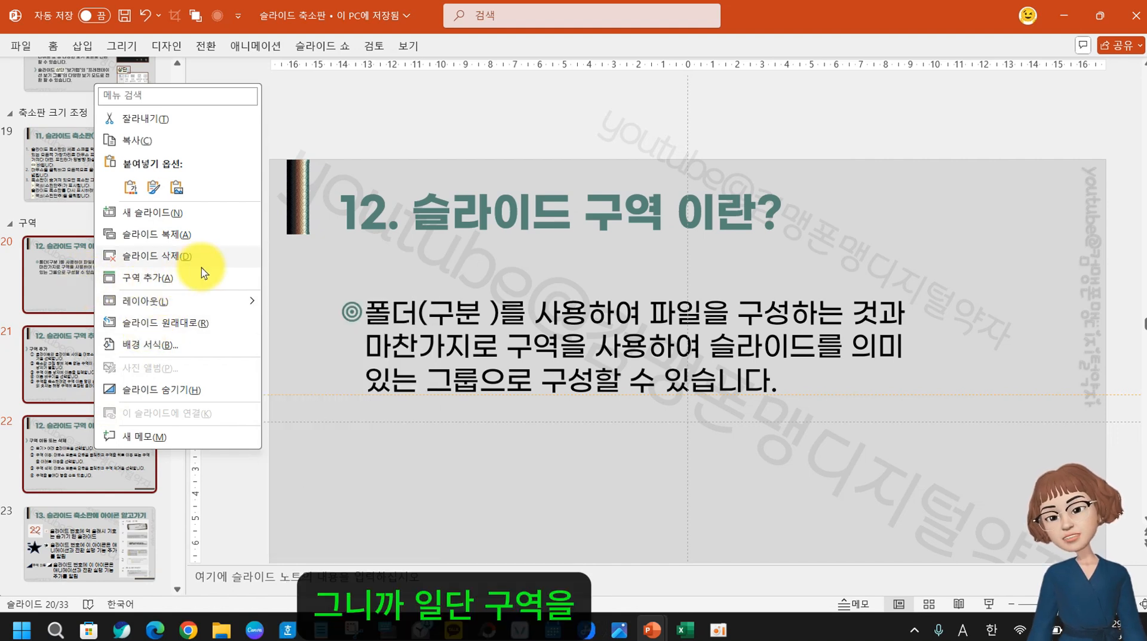
Remove the '구역' section while keeping its slides, then view slide 20
{"action": "left_click", "coordinate": [26, 226]}
{"action": "right_click", "coordinate": [27, 224]}
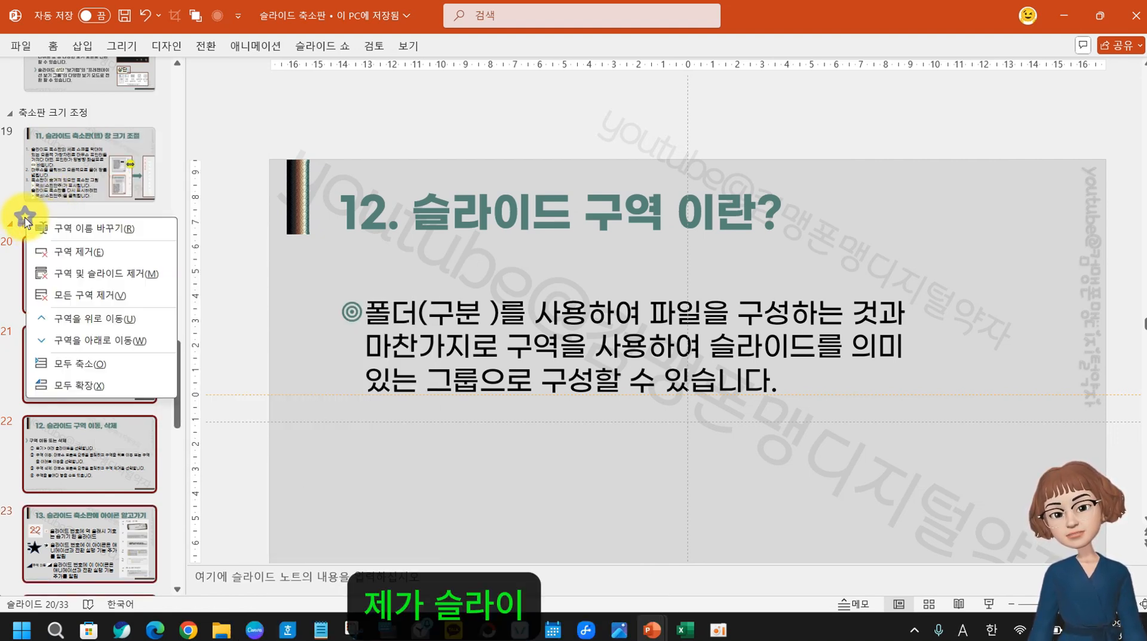
{"action": "left_click", "coordinate": [106, 259]}
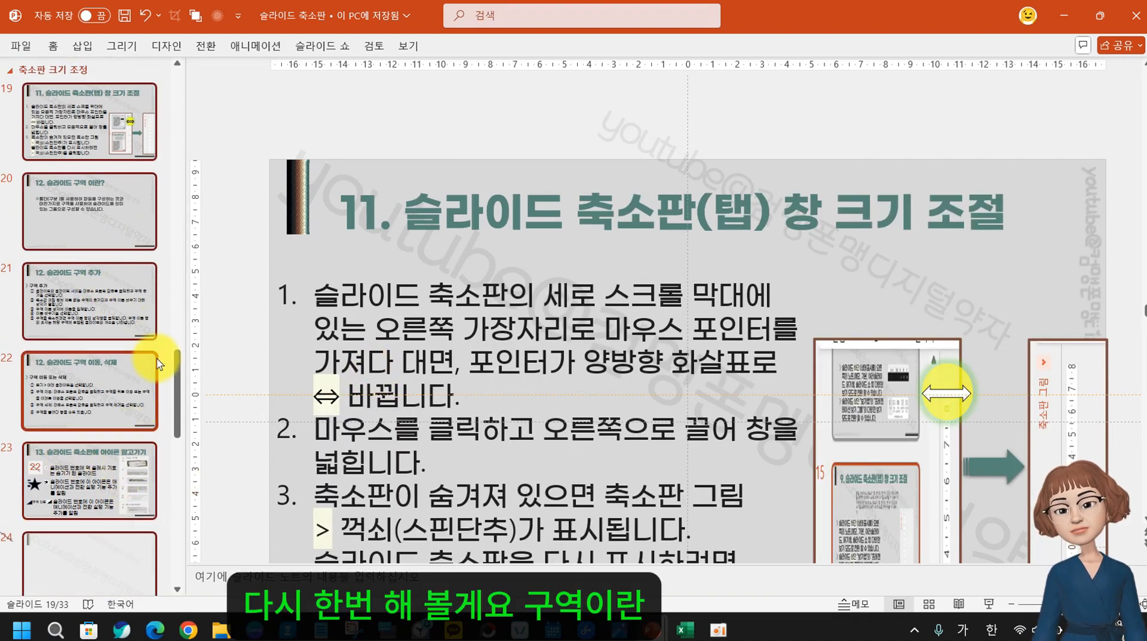
{"action": "left_click", "coordinate": [83, 215]}
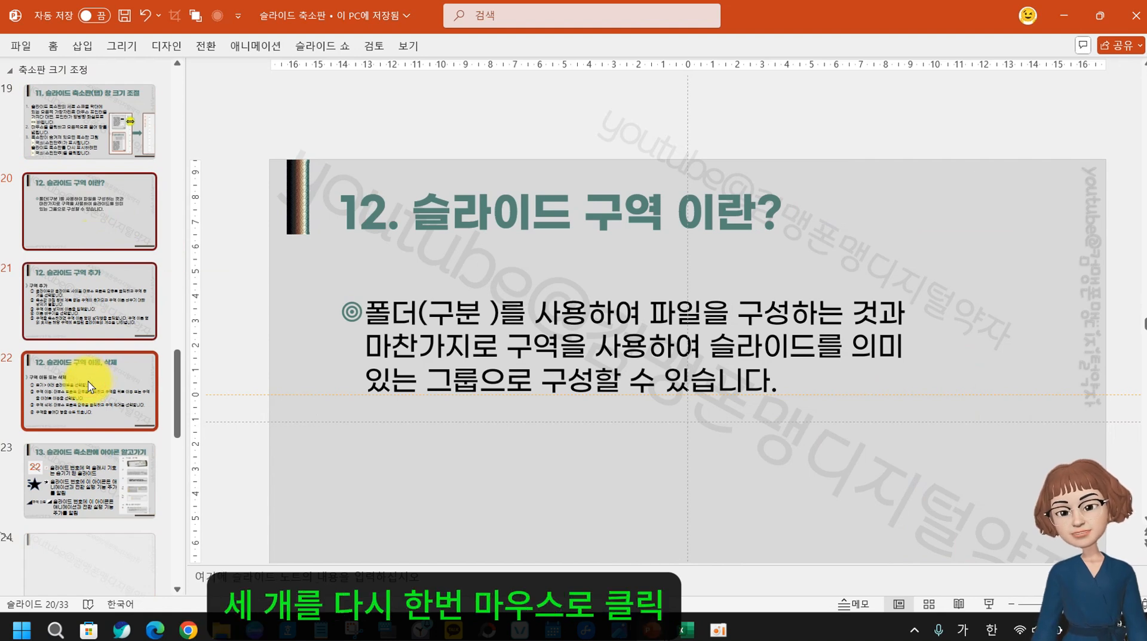
Add a section at slide 20 for the selected slides and name it '구역'
{"action": "right_click", "coordinate": [65, 202]}
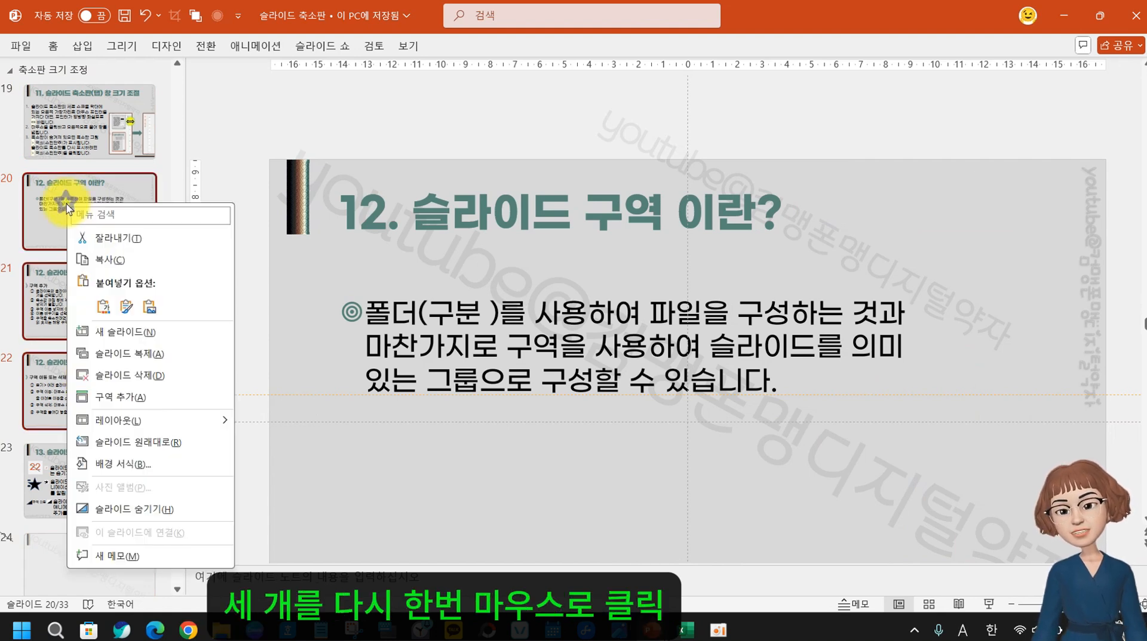
{"action": "left_click", "coordinate": [125, 399]}
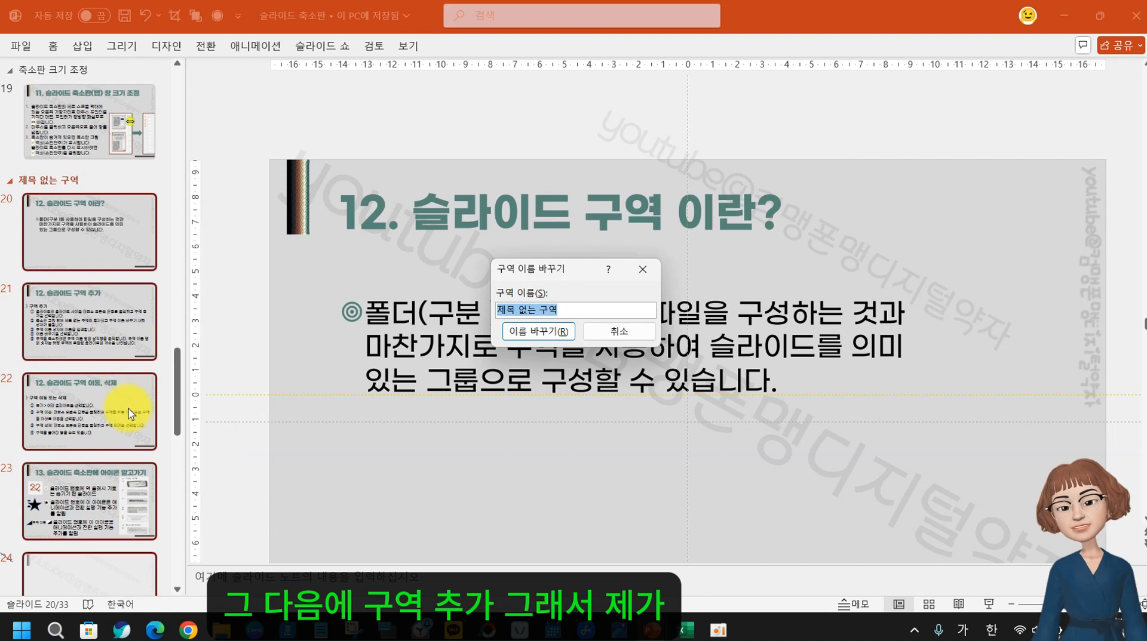
{"action": "type", "text": "ㅋ"}
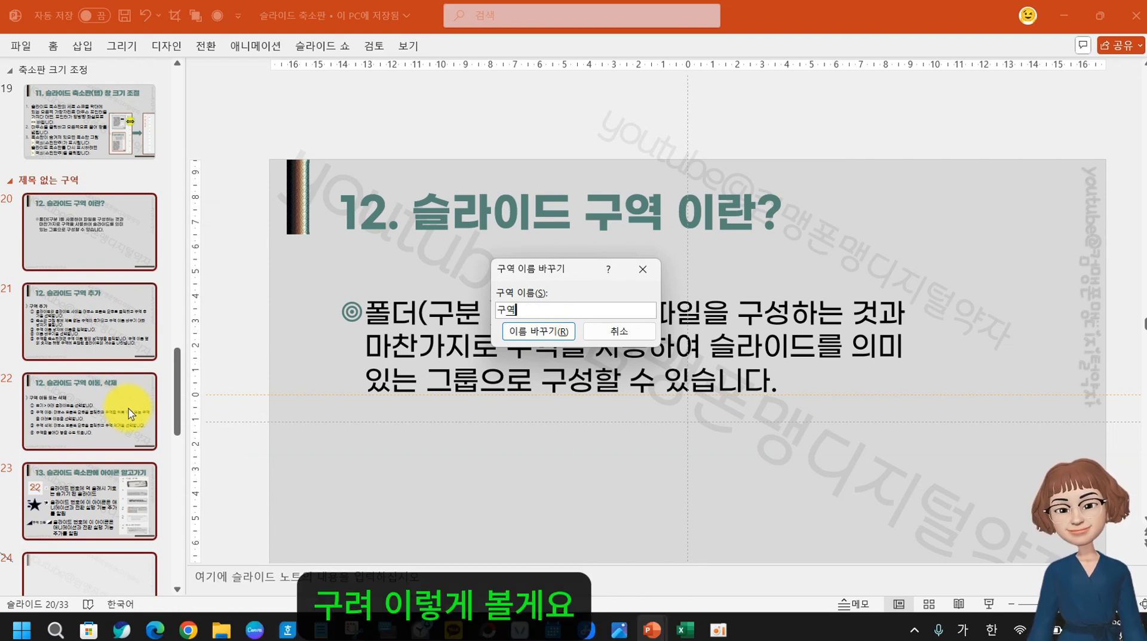
{"action": "left_click", "coordinate": [530, 331]}
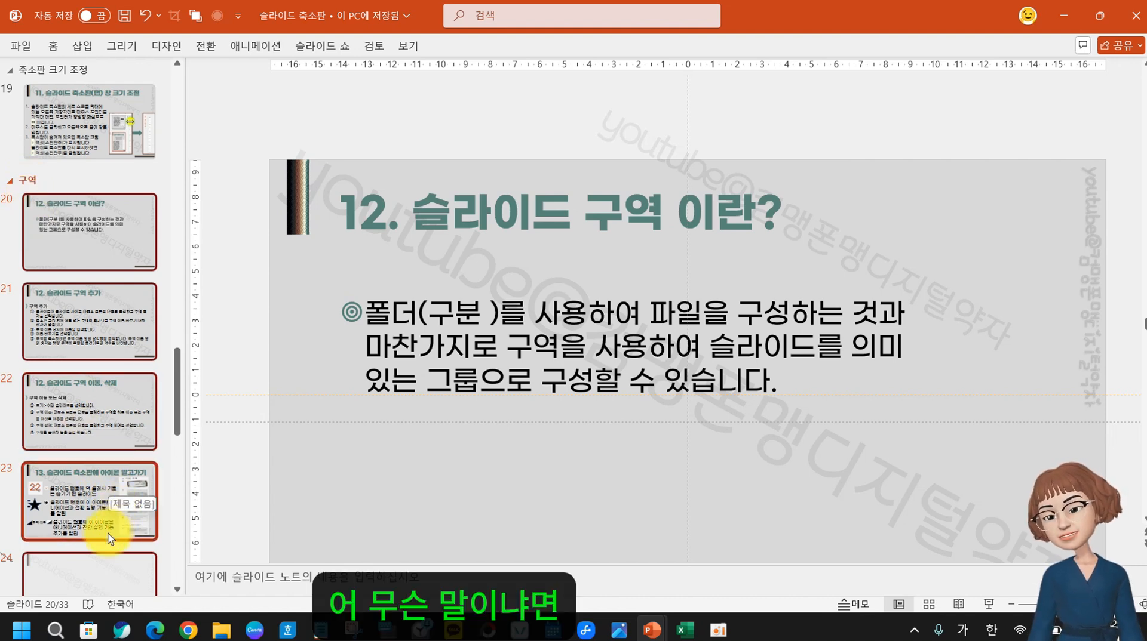
Create a section '축소판에 아이콘 알아보기' starting at slide 23, then view slide 24
{"action": "left_click", "coordinate": [80, 243]}
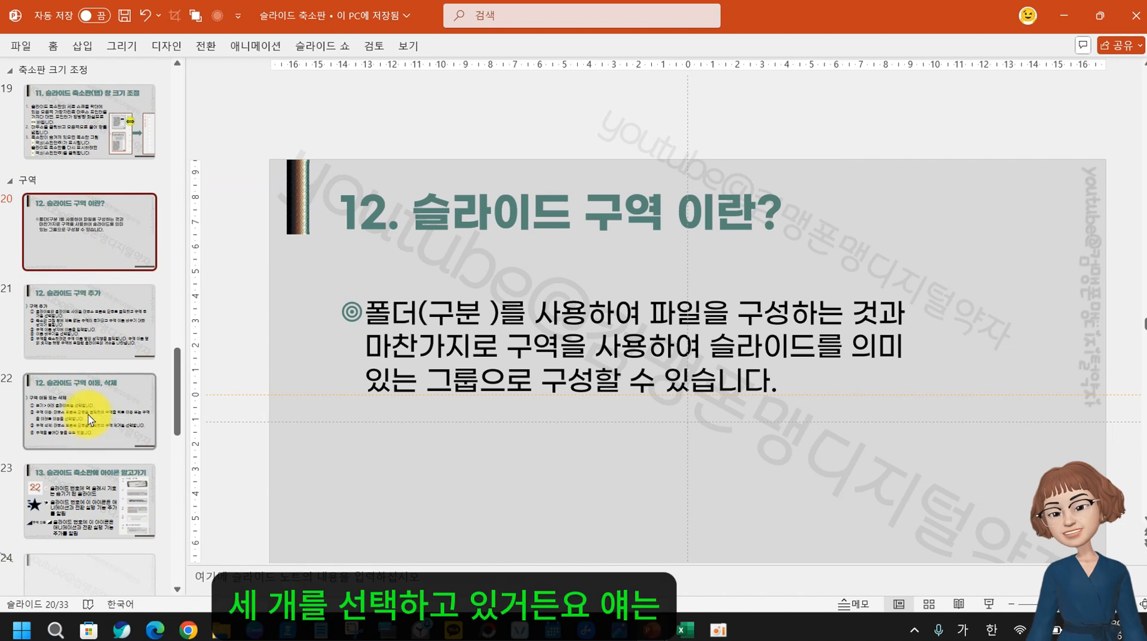
{"action": "left_click", "coordinate": [63, 488]}
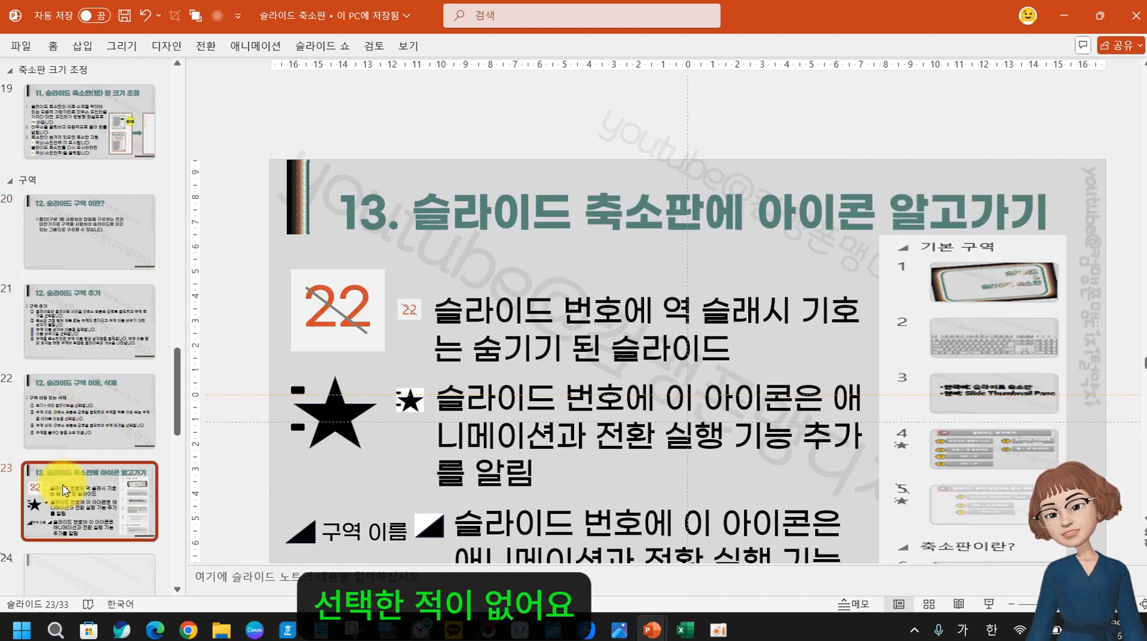
{"action": "scroll", "coordinate": [108, 537], "scroll_direction": "down", "scroll_amount": 2}
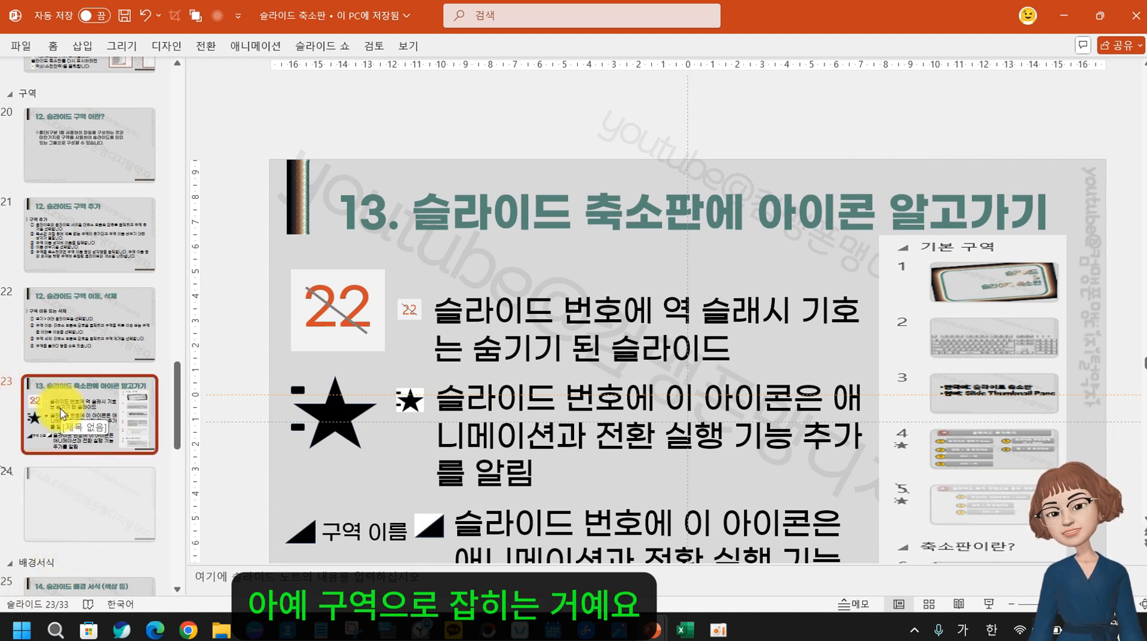
{"action": "right_click", "coordinate": [54, 389]}
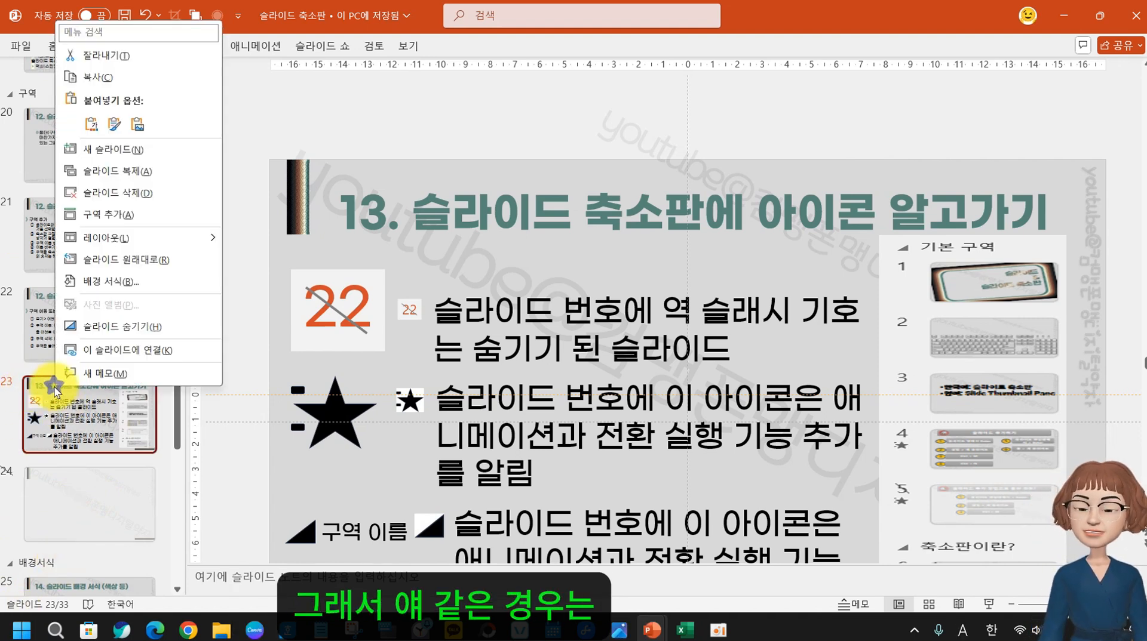
{"action": "left_click", "coordinate": [123, 215]}
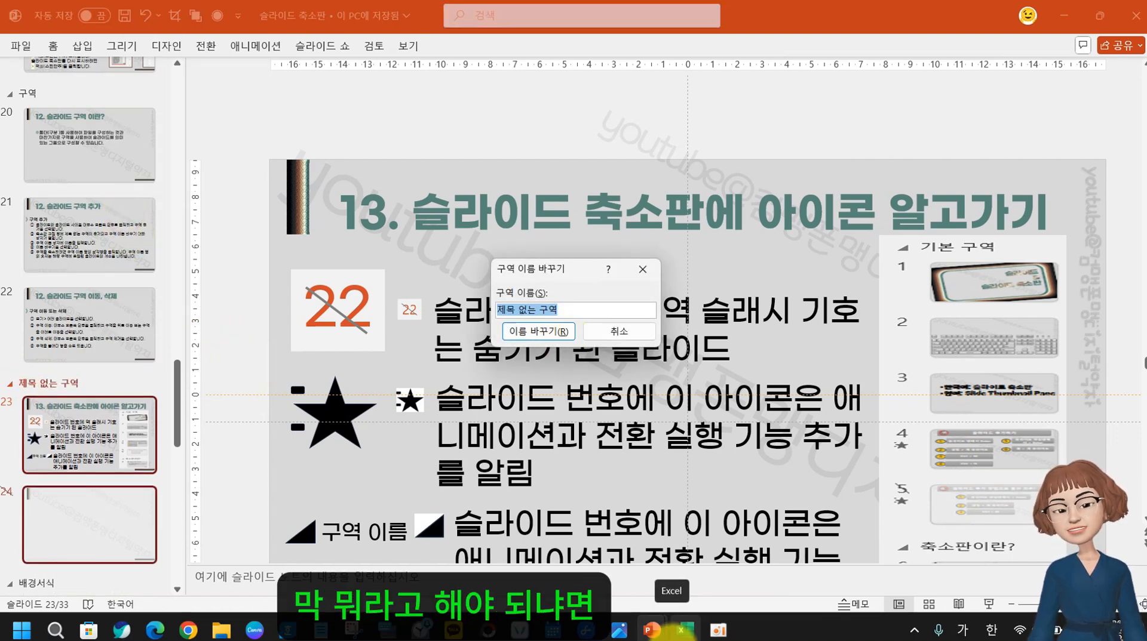
{"action": "type", "text": "축소판"}
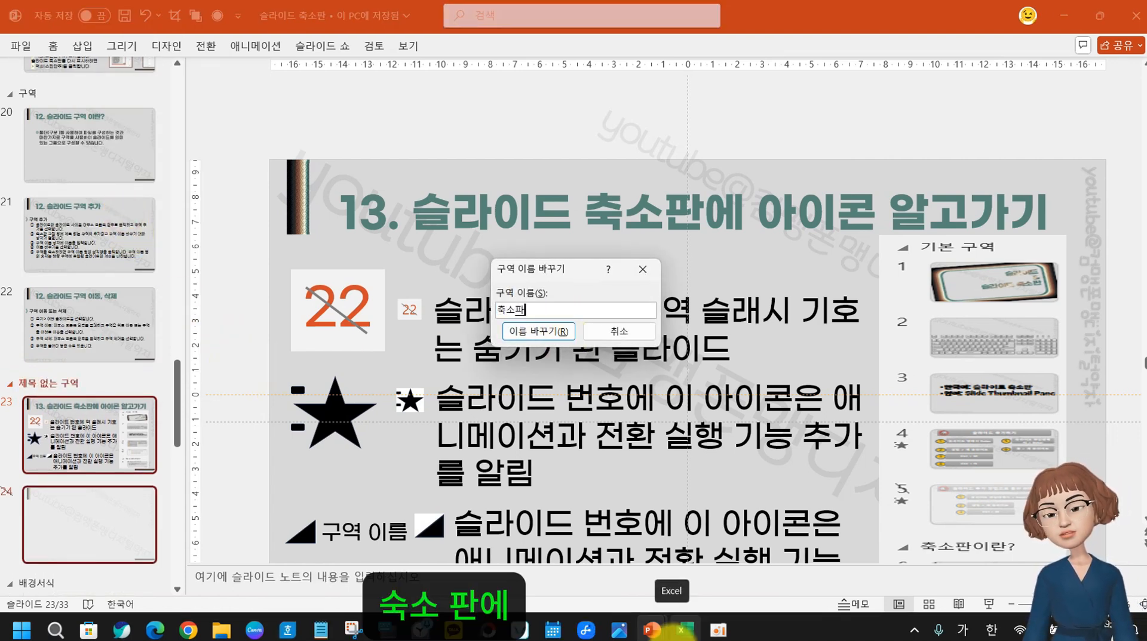
{"action": "type", "text": "에 앙"}
{"action": "type", "text": "이콘"}
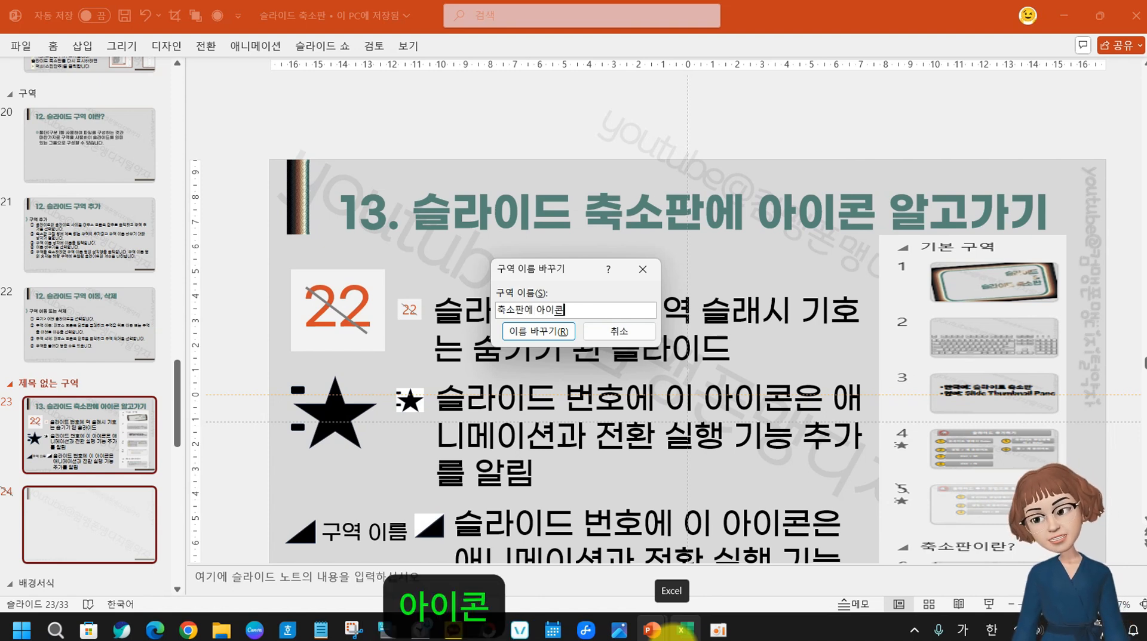
{"action": "type", "text": " 알아보기"}
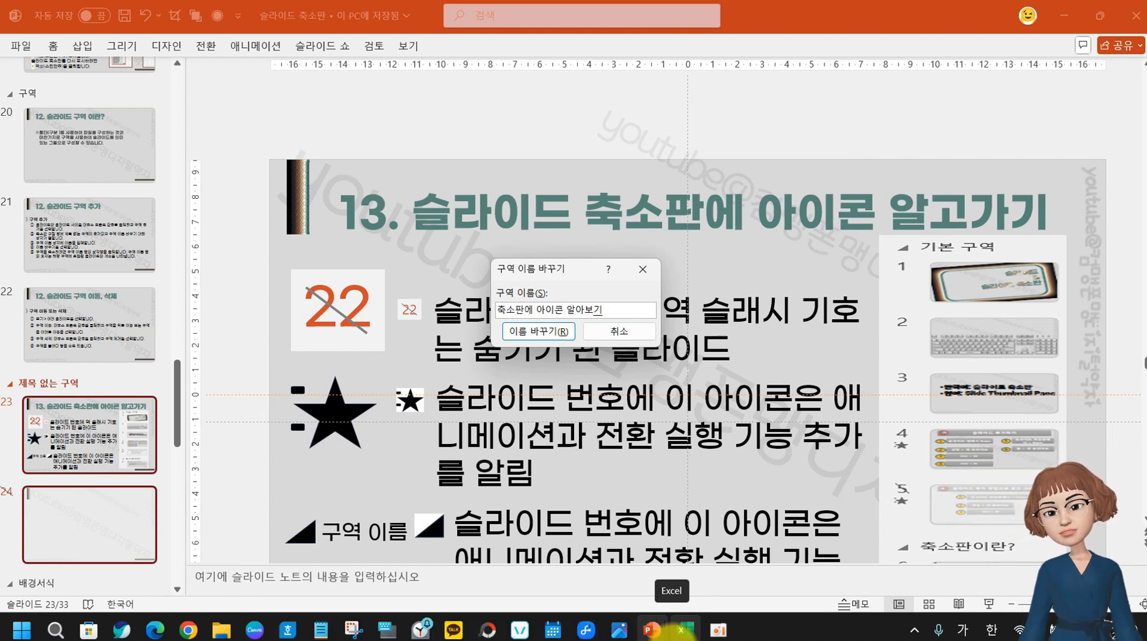
{"action": "left_click", "coordinate": [526, 341]}
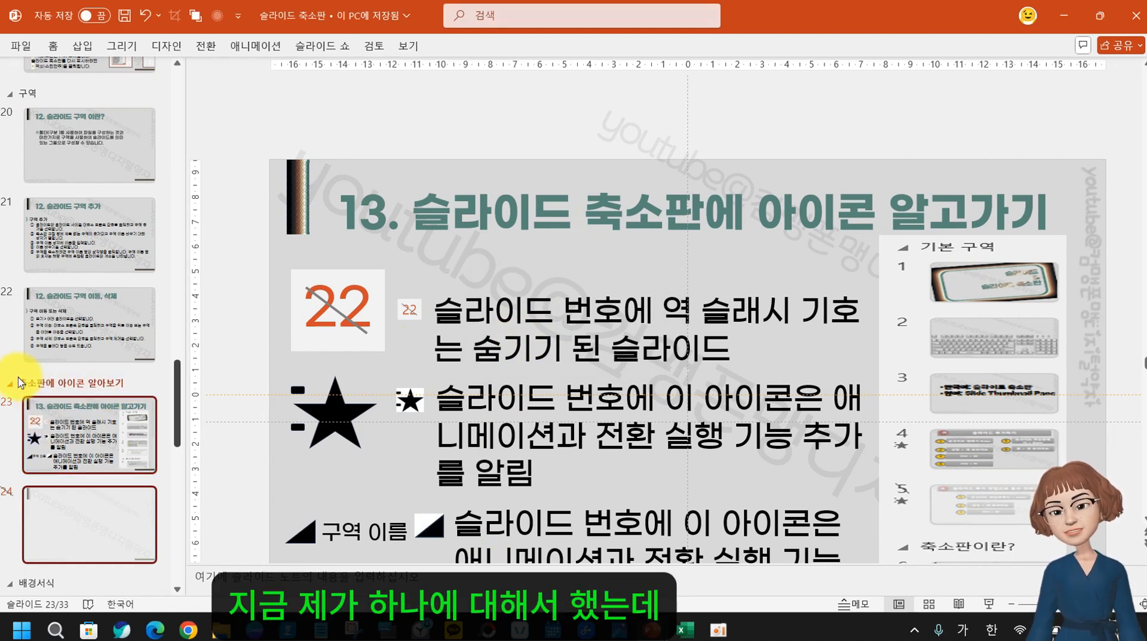
{"action": "mouse_move", "coordinate": [73, 383]}
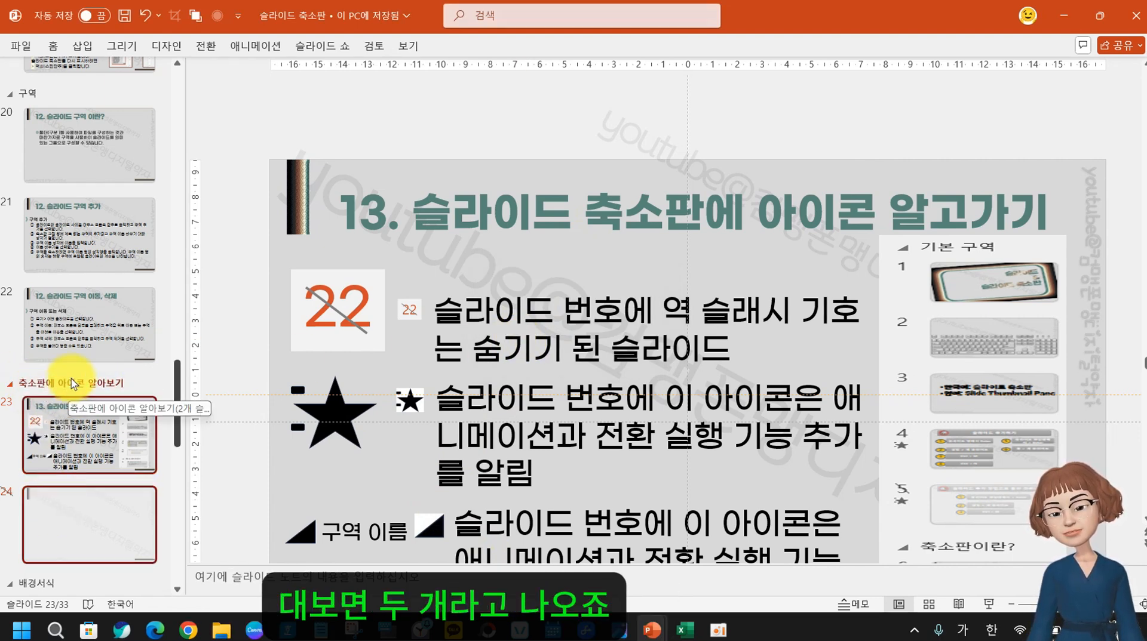
{"action": "left_click", "coordinate": [78, 543]}
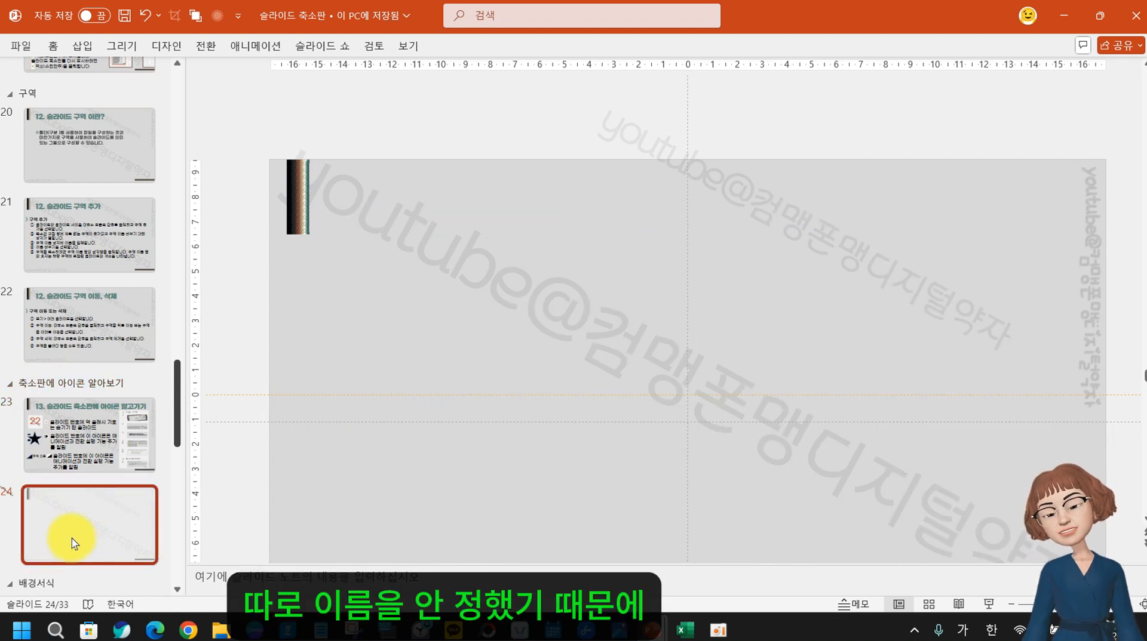
Dismiss slide 24's options and select all slides in the '구역' section
{"action": "right_click", "coordinate": [70, 539]}
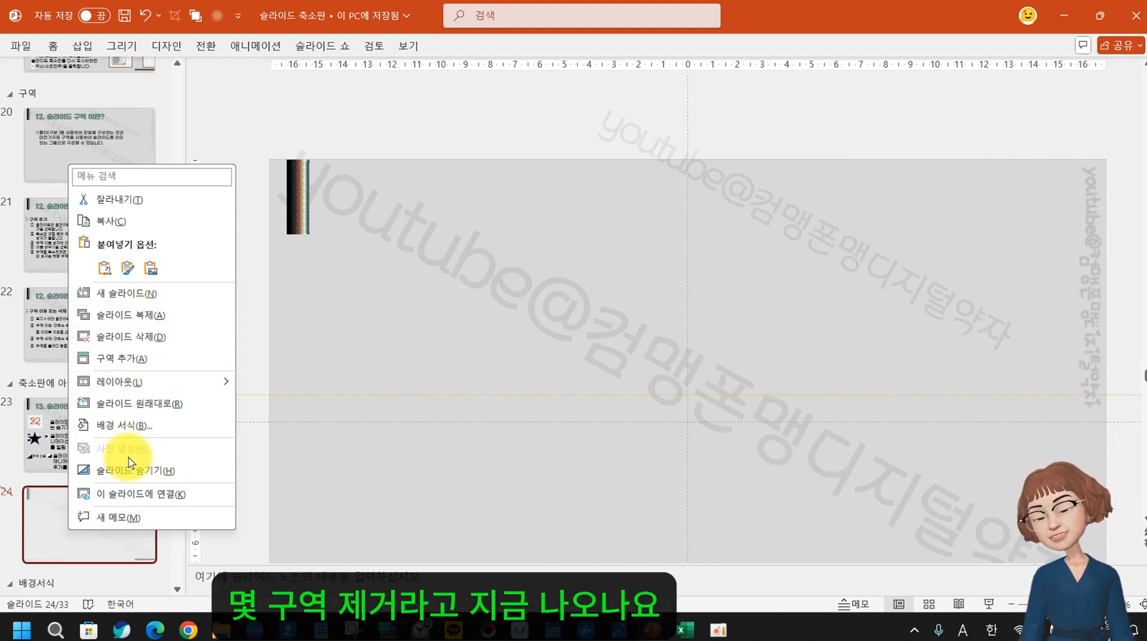
{"action": "left_click", "coordinate": [39, 433]}
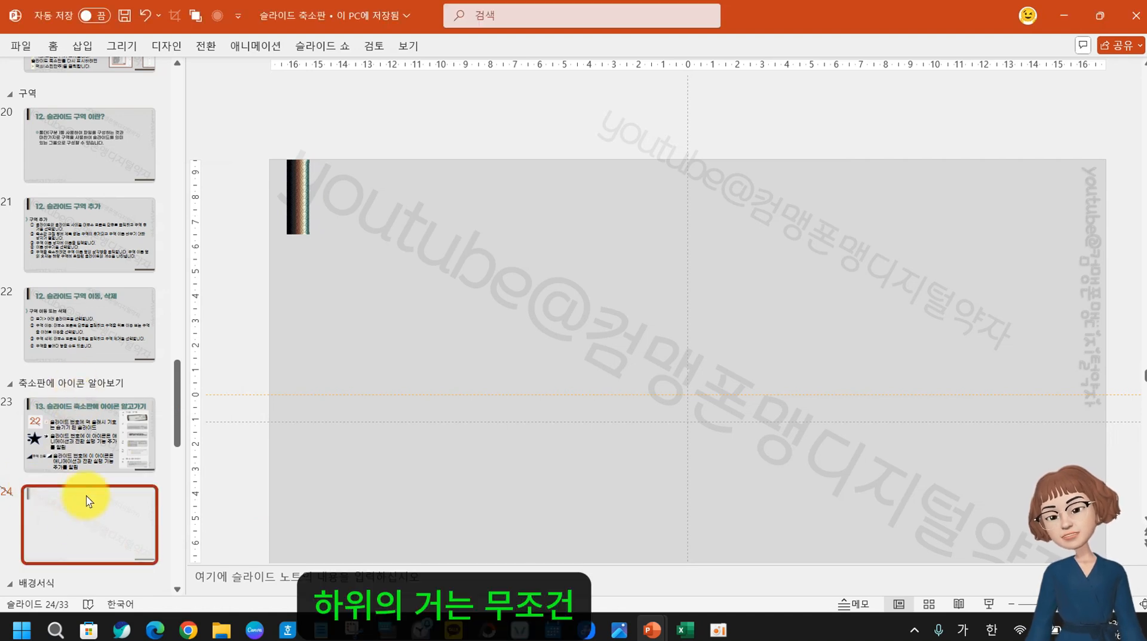
{"action": "scroll", "coordinate": [62, 517], "scroll_direction": "up", "scroll_amount": 3}
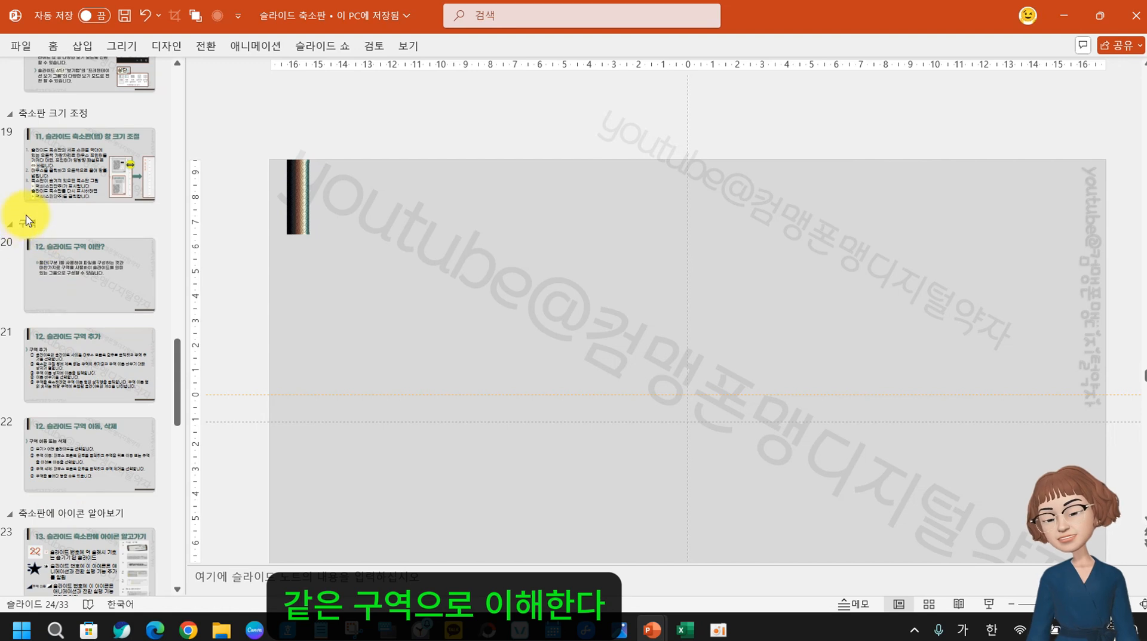
{"action": "left_click", "coordinate": [26, 222]}
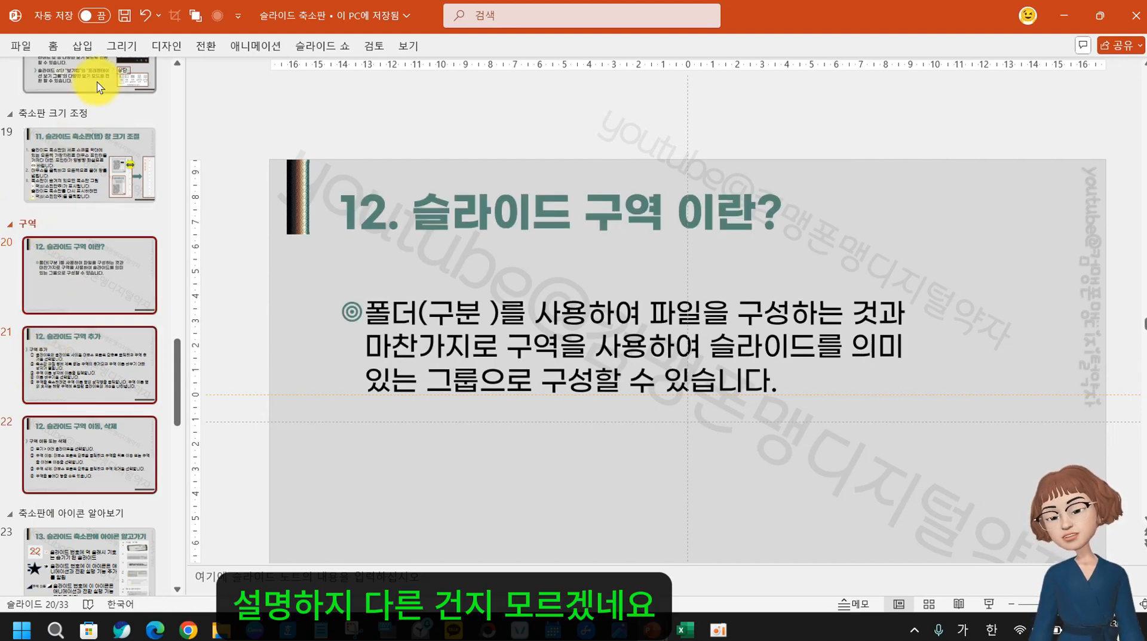
Check slides 25 and 22, then bring slide 23 back into the editing view
{"action": "scroll", "coordinate": [77, 478], "scroll_direction": "down", "scroll_amount": 4}
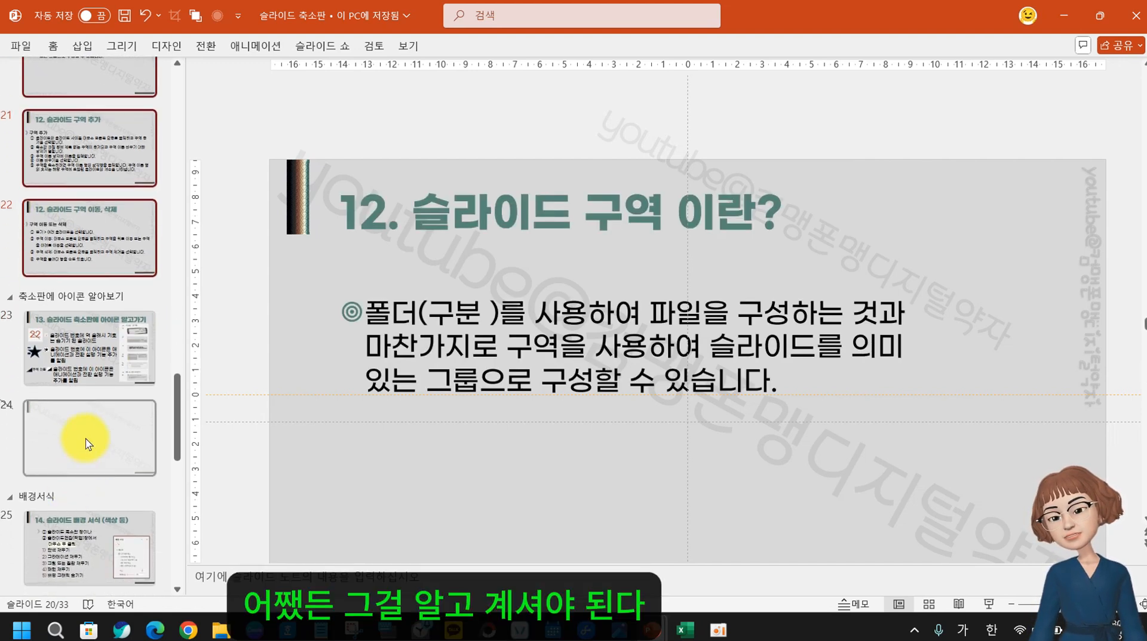
{"action": "scroll", "coordinate": [60, 477], "scroll_direction": "down", "scroll_amount": 3}
{"action": "left_click", "coordinate": [88, 391]}
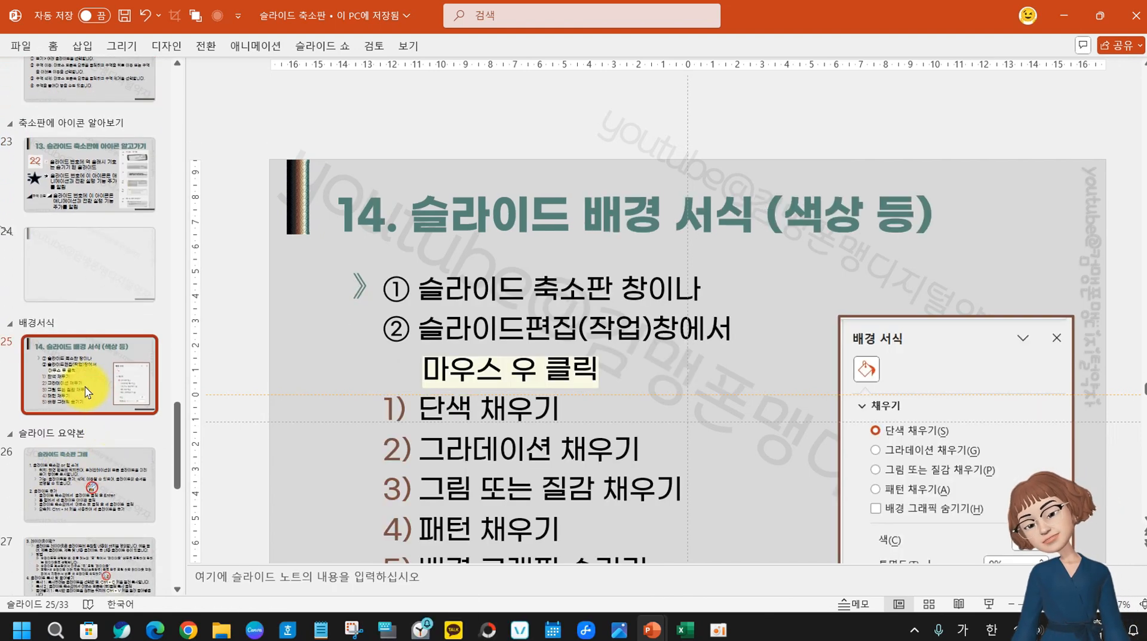
{"action": "left_click", "coordinate": [91, 181]}
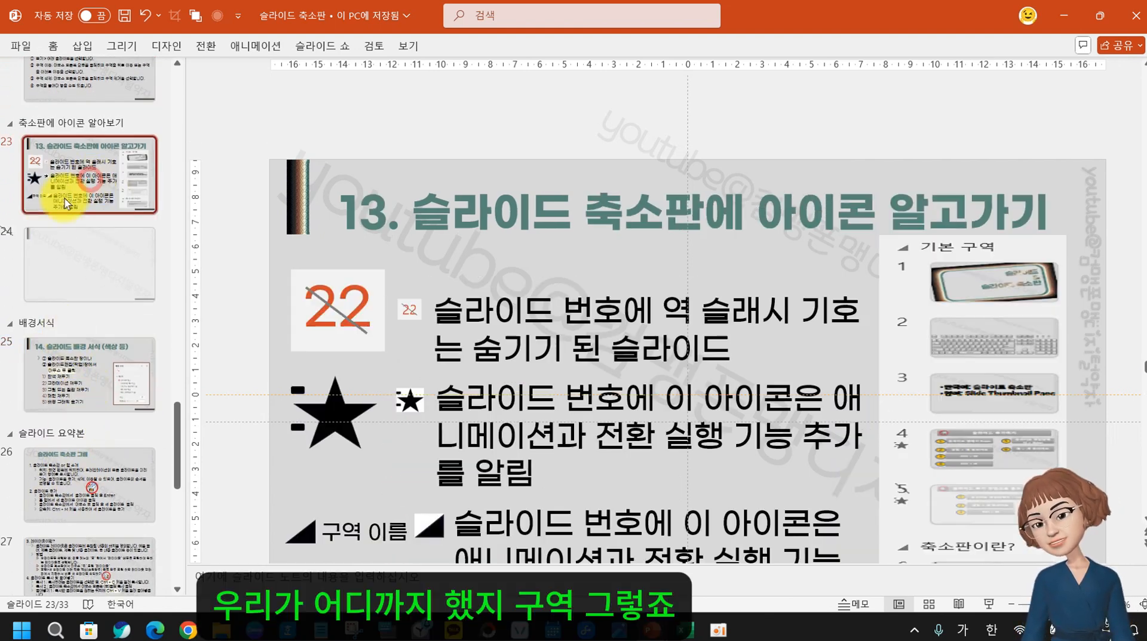
{"action": "scroll", "coordinate": [64, 204], "scroll_direction": "up", "scroll_amount": 2}
{"action": "left_click", "coordinate": [61, 249]}
{"action": "left_click", "coordinate": [88, 346]}
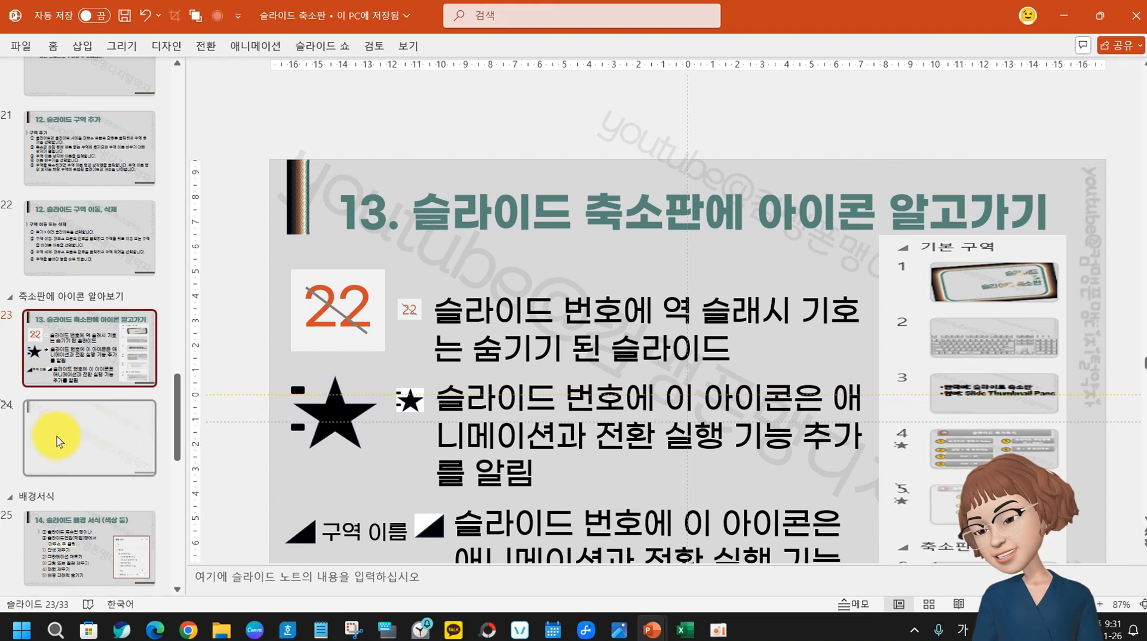
Insert ' 아래' after 번호 in slide 23's star bullet, then check the other bullet texts
{"action": "left_click", "coordinate": [911, 401]}
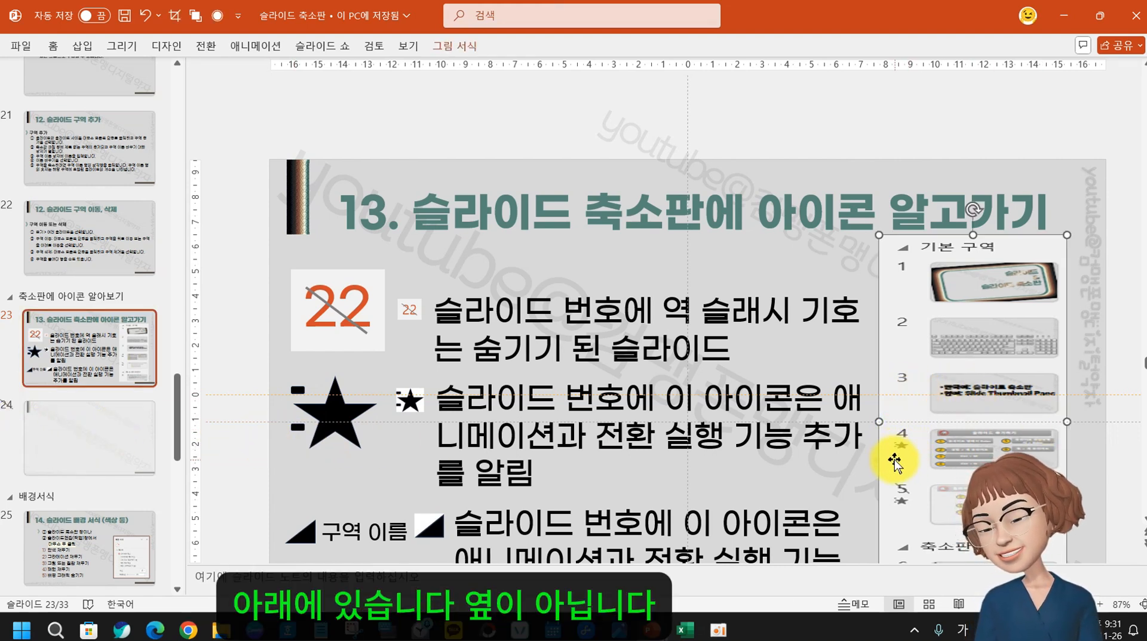
{"action": "left_click", "coordinate": [624, 397]}
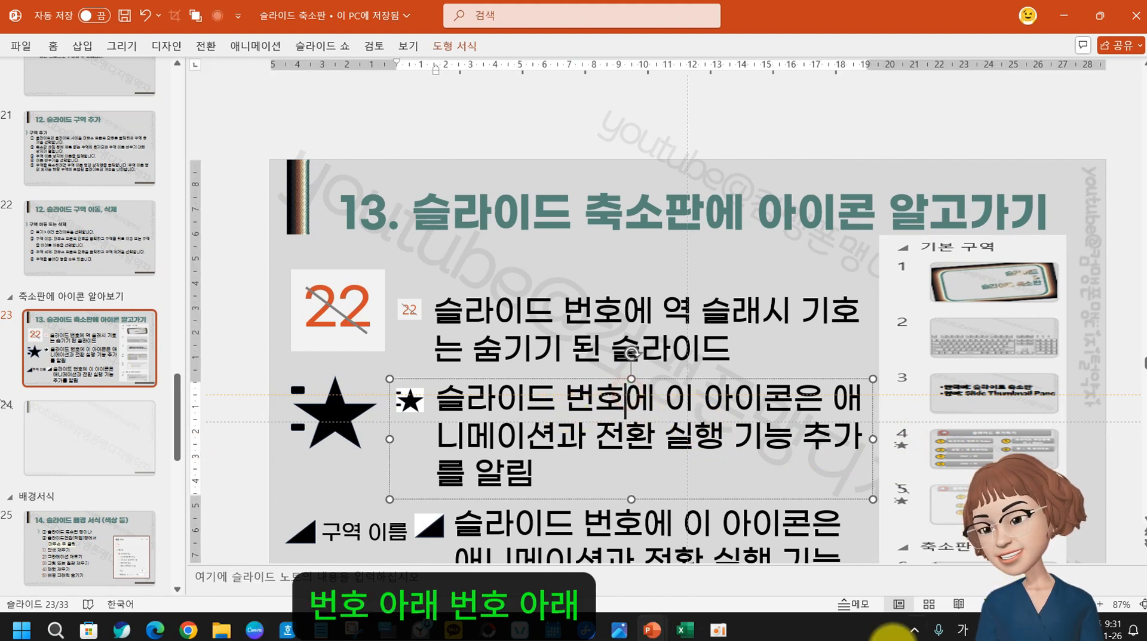
{"action": "type", "text": "아래"}
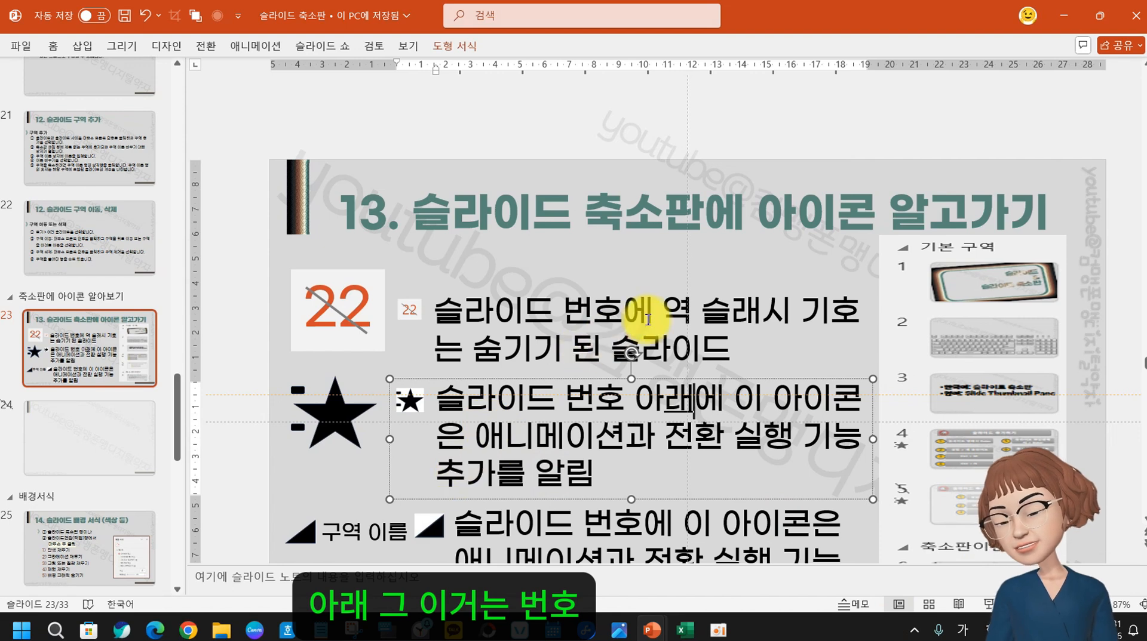
{"action": "left_click", "coordinate": [622, 312]}
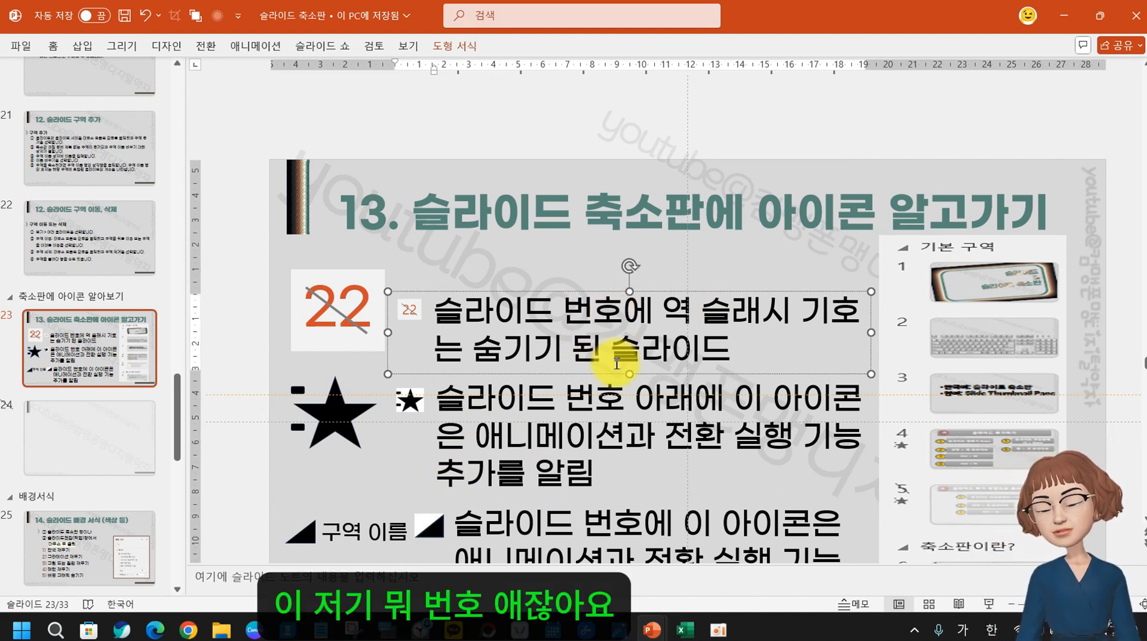
{"action": "left_click", "coordinate": [635, 399]}
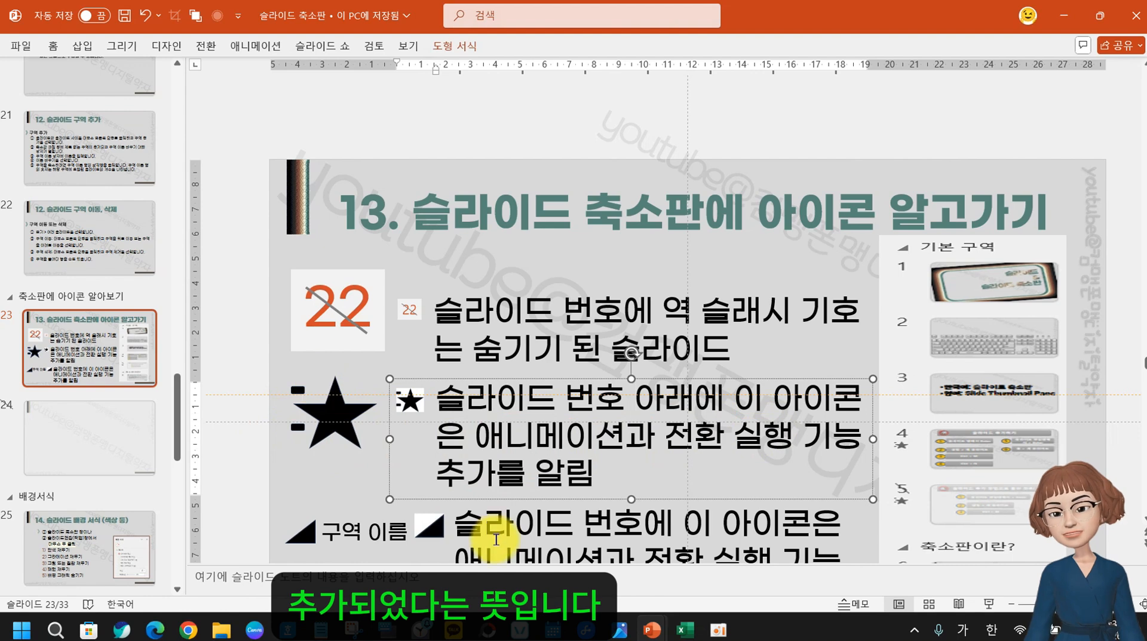
{"action": "left_click", "coordinate": [457, 522]}
{"action": "scroll", "coordinate": [948, 469], "scroll_direction": "down", "scroll_amount": 1}
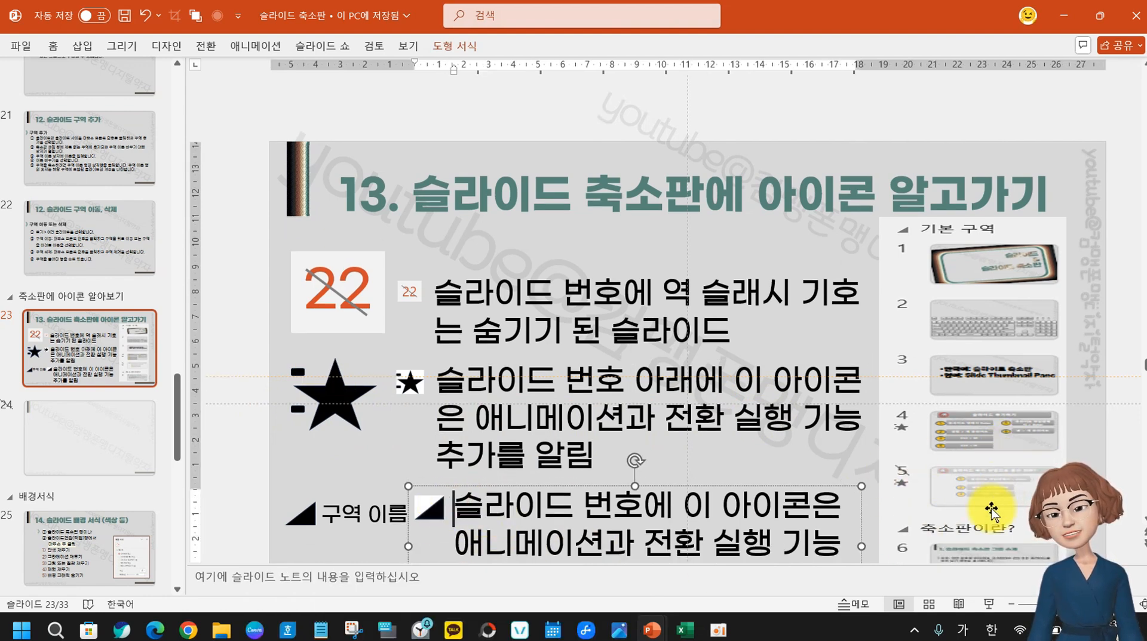